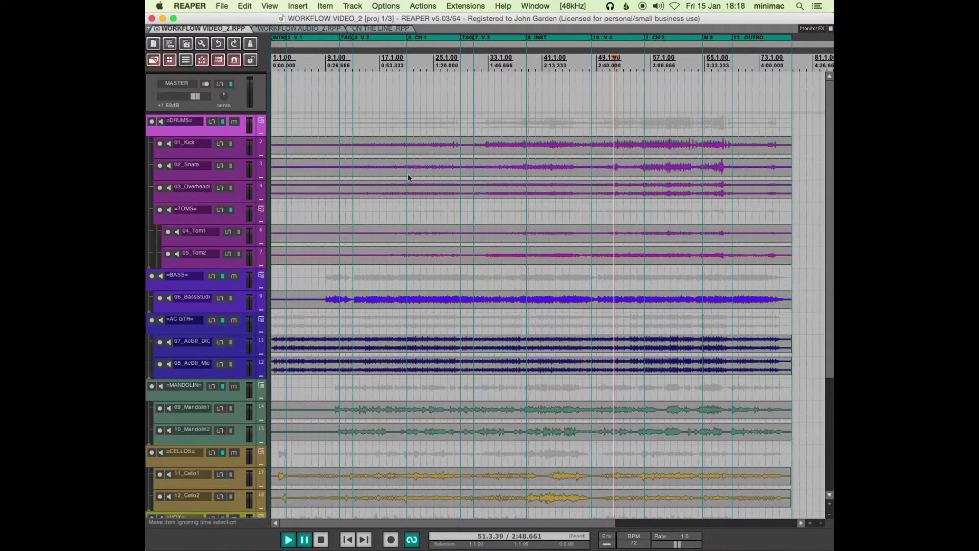
# Step the edit cursor to the 4 V 2 marker, select 06_BassStudioPros and show the Mixer.
pyautogui.scroll(-4, 428, 222)
pyautogui.scroll(4, 432, 255)
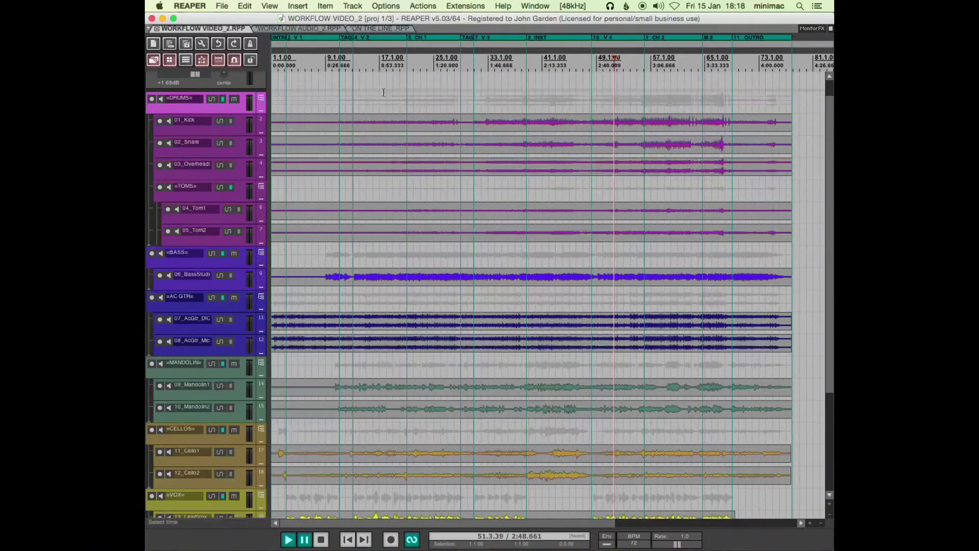
pyautogui.press('[')
pyautogui.press('[')
pyautogui.press('[')
pyautogui.press('[')
pyautogui.press('[')
pyautogui.press('[')
pyautogui.press('[')
pyautogui.press('[')
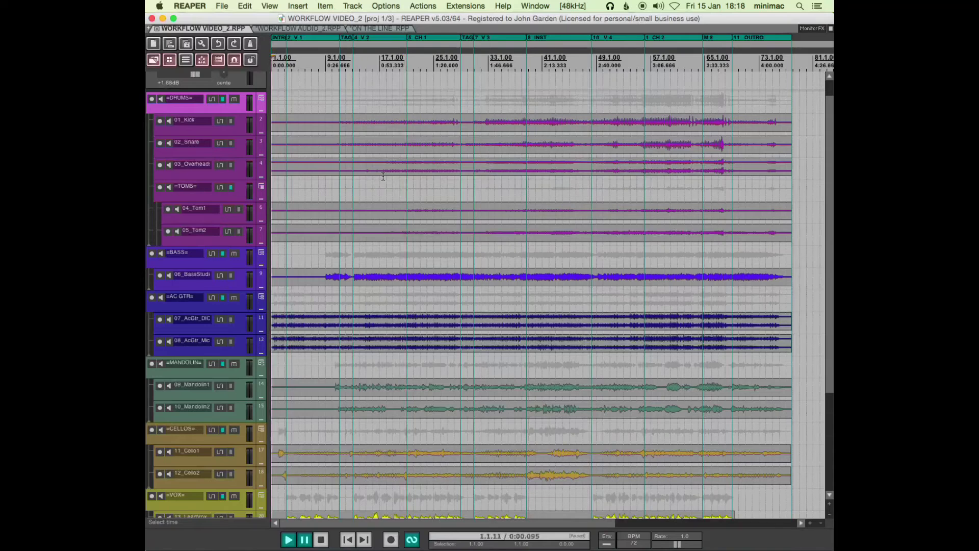
pyautogui.press(']')
pyautogui.press(']')
pyautogui.press(']')
pyautogui.press(']')
pyautogui.press(']')
pyautogui.press(']')
pyautogui.press(']')
pyautogui.press(']')
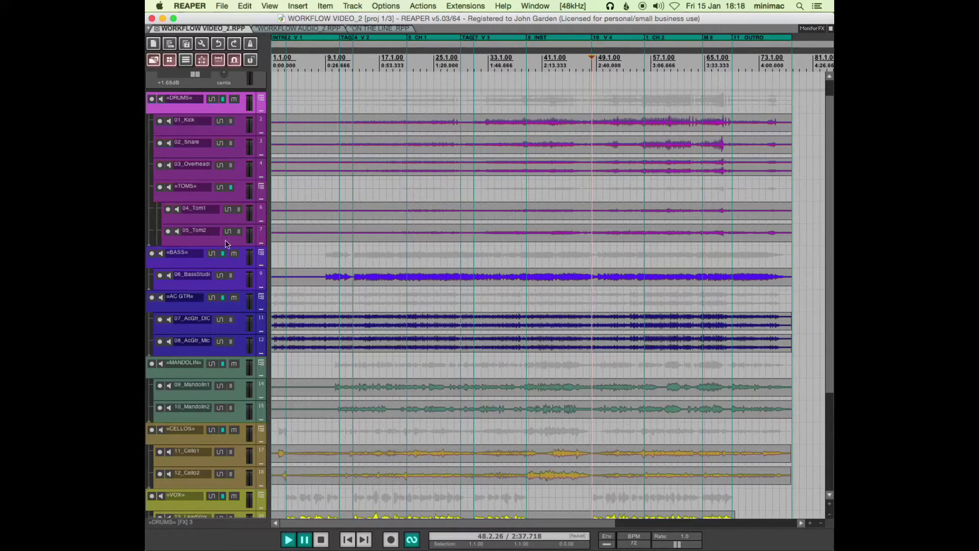
pyautogui.click(208, 283)
pyautogui.press('super+m')
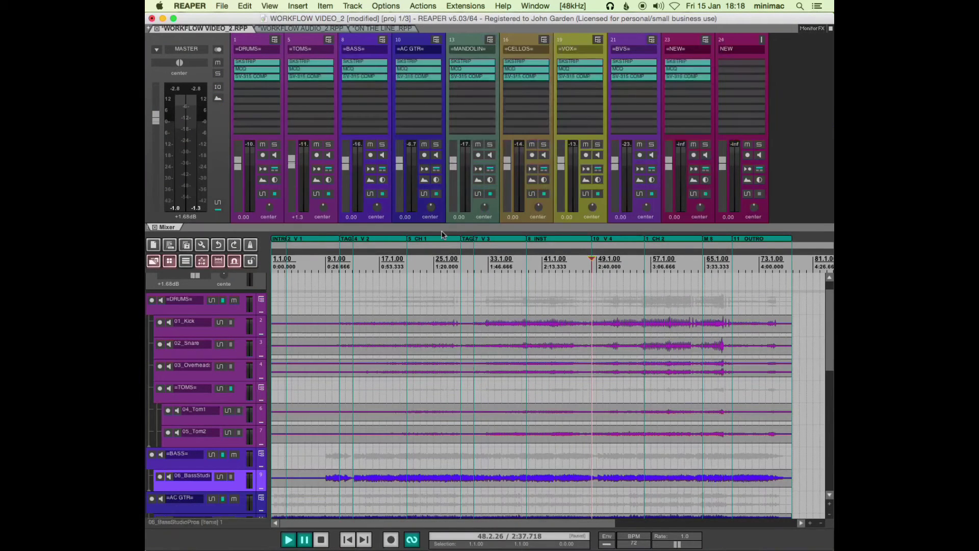
# Delete the =NEW= folder and NEW tracks from the mixer, then select the =BVS= folder.
pyautogui.click(585, 47)
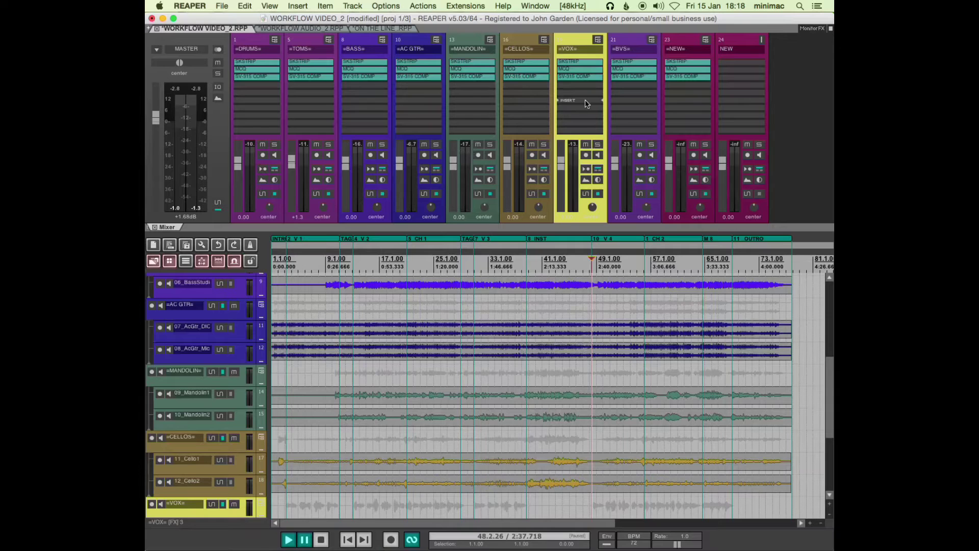
pyautogui.click(679, 39)
pyautogui.press('Delete')
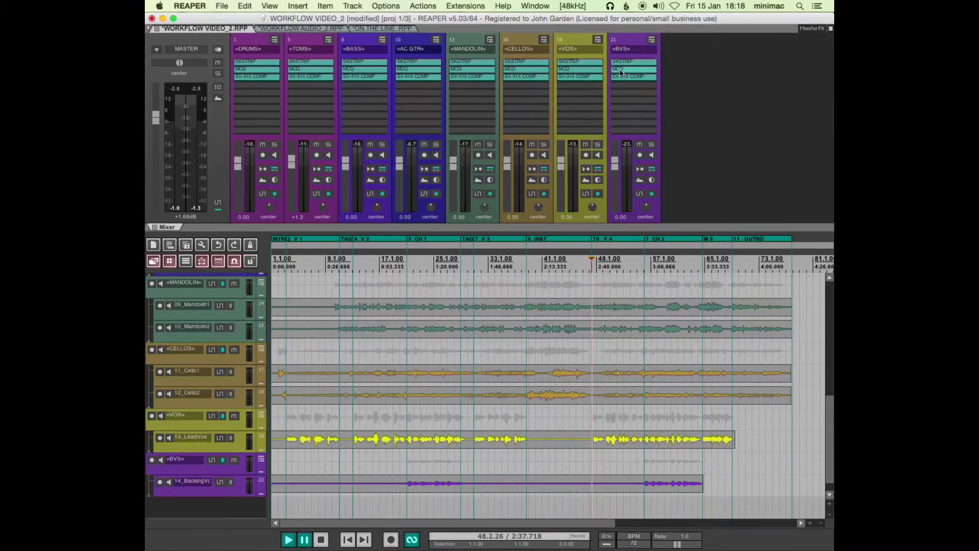
pyautogui.click(628, 38)
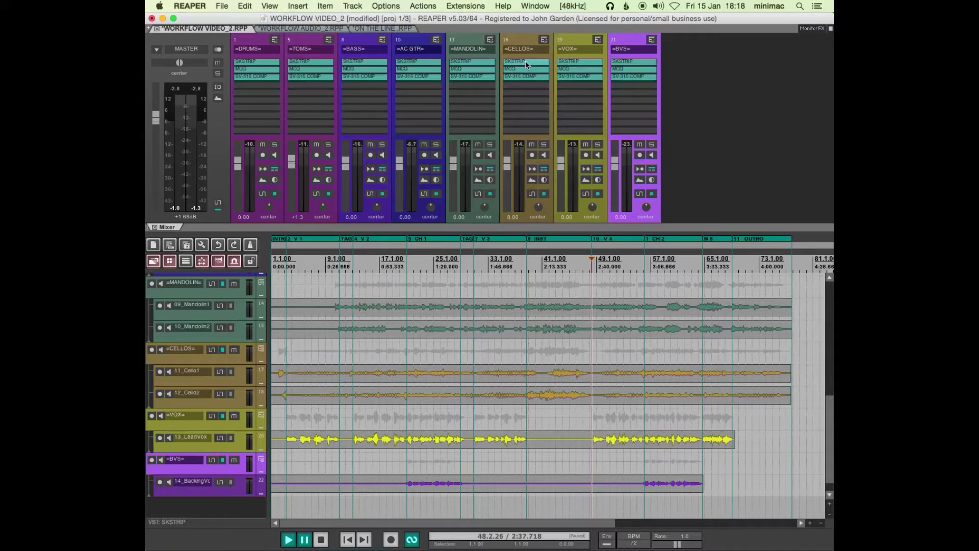
# Add a new empty track at the end of the mixer and name it NEW.
pyautogui.doubleClick(678, 77)
pyautogui.doubleClick(690, 49)
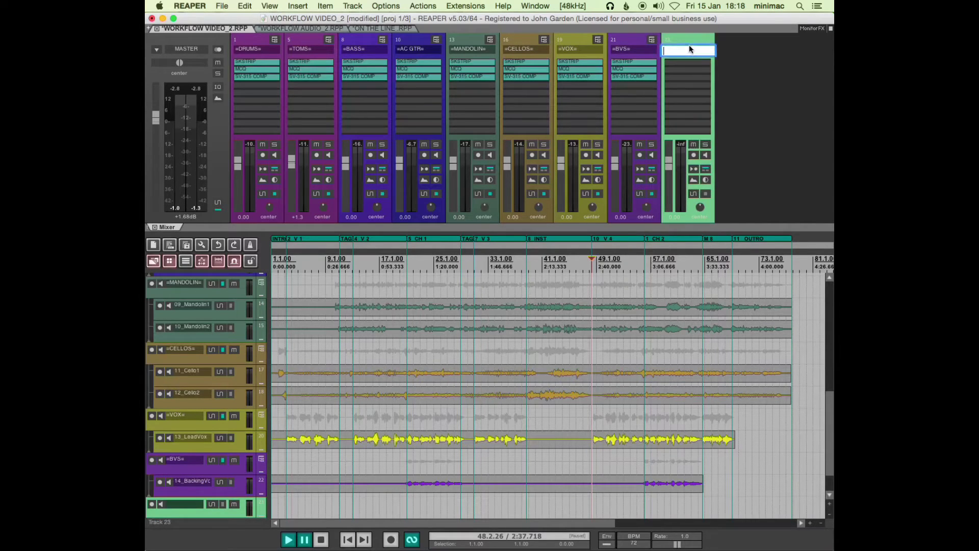
pyautogui.write('NEW')
pyautogui.press('Return')
# Create a folder track named =NEW= with effects using the custom cycle action, then select it.
pyautogui.press('super+t')
pyautogui.write('=')
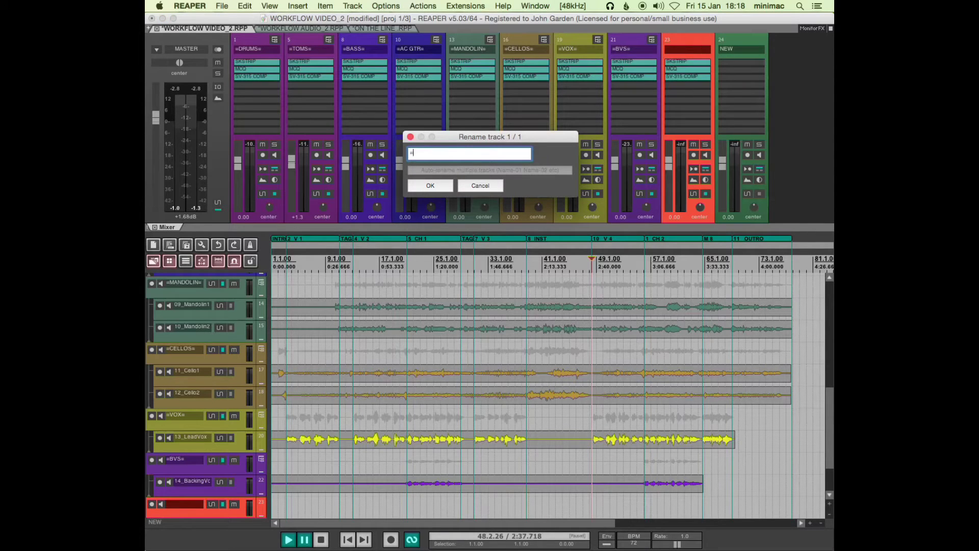
pyautogui.write('NEW=')
pyautogui.click(445, 186)
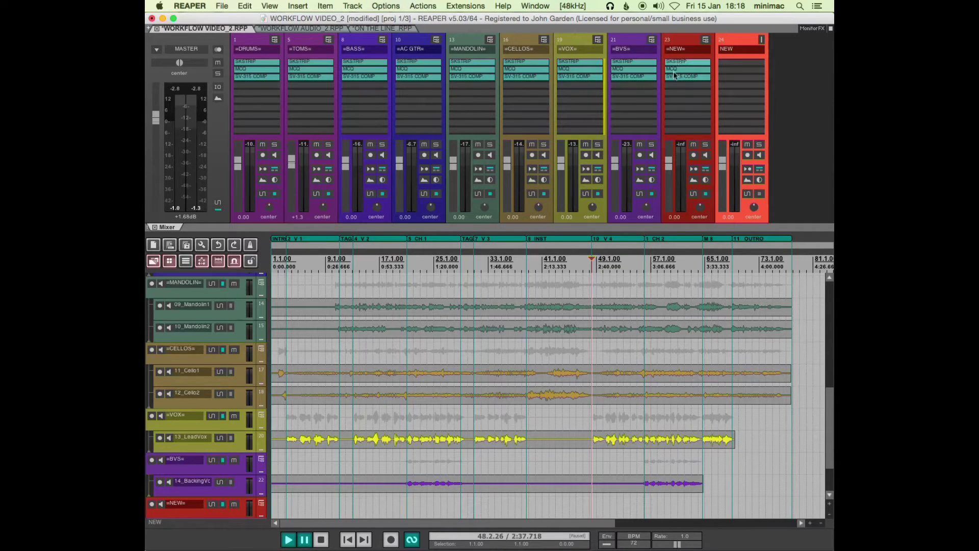
pyautogui.click(680, 40)
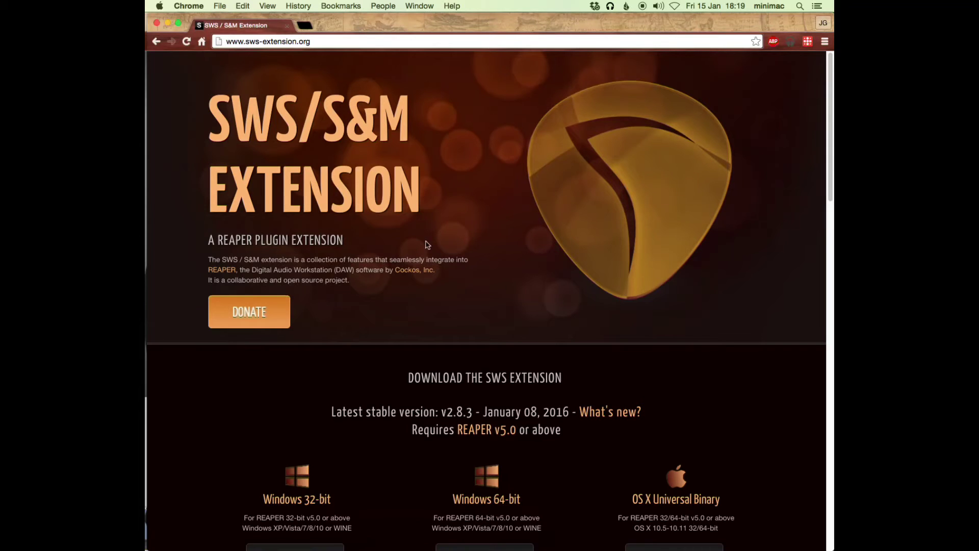
pyautogui.press('super+Tab')
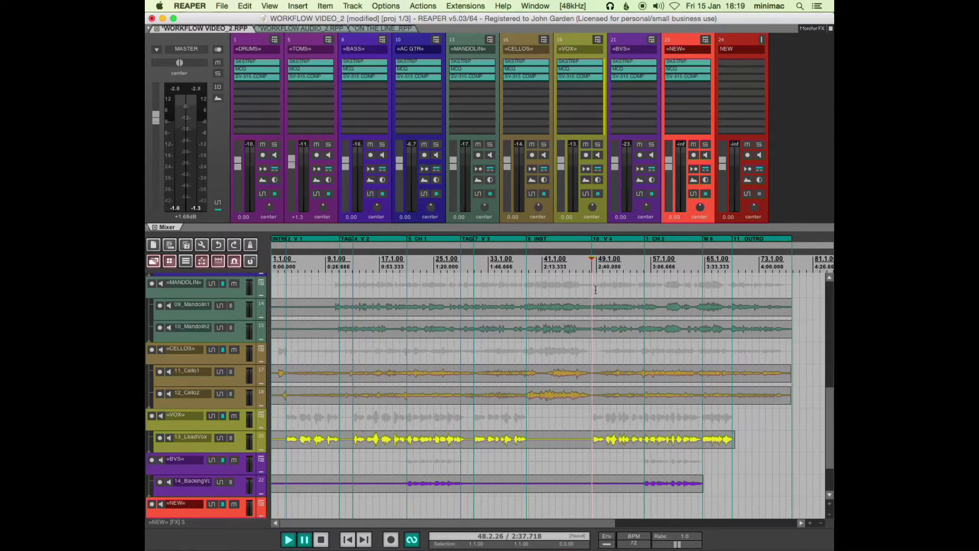
# Filter the Actions list for 'OPEN CYCLE' and select SWS/S&M: Open/close Cycle Action editor.
pyautogui.hotkey('shift', '/')
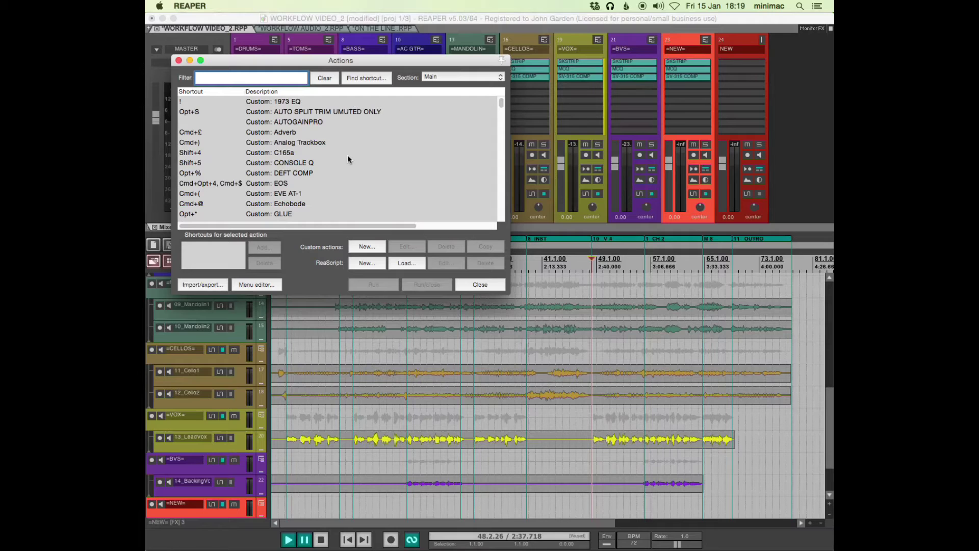
pyautogui.click(312, 60)
pyautogui.write('CYCLE')
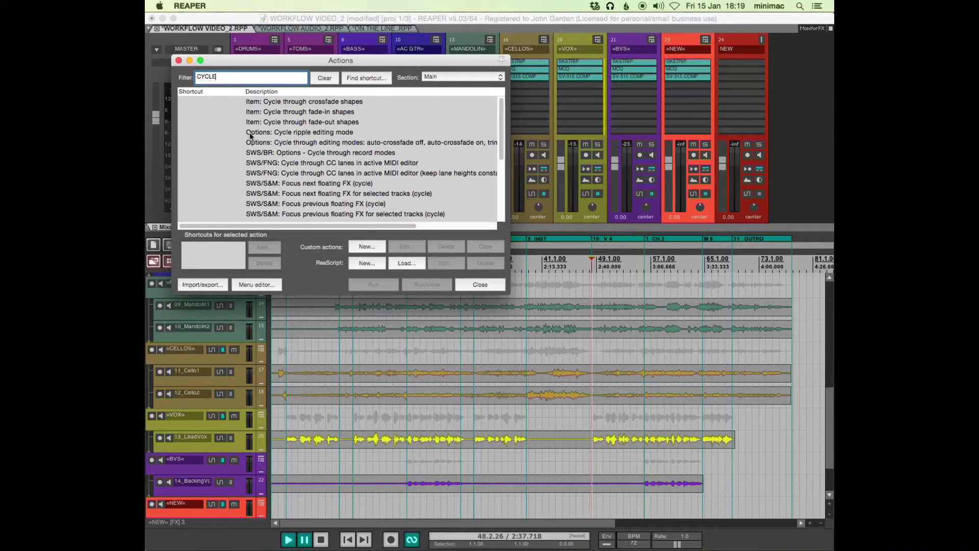
pyautogui.write(' OPEN')
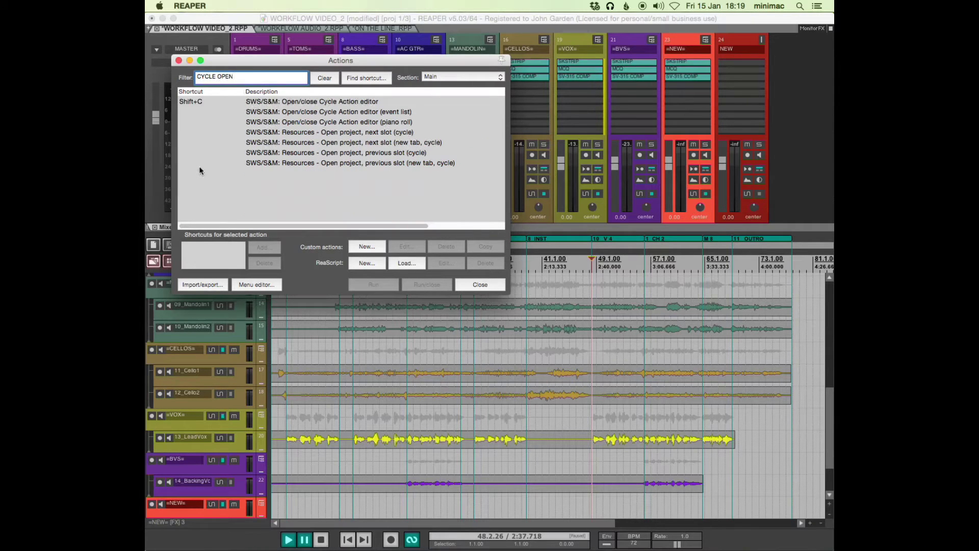
pyautogui.click(237, 101)
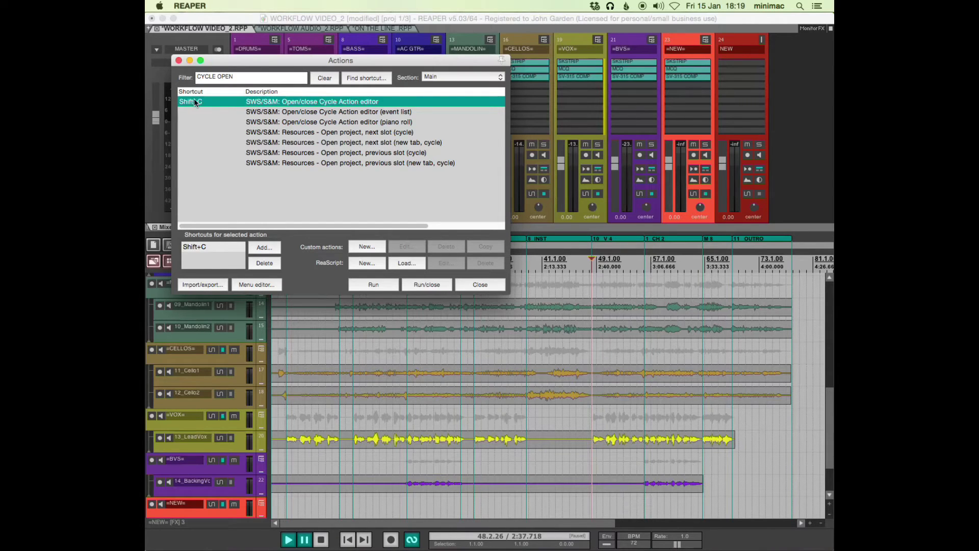
pyautogui.press('Escape')
pyautogui.click(422, 6)
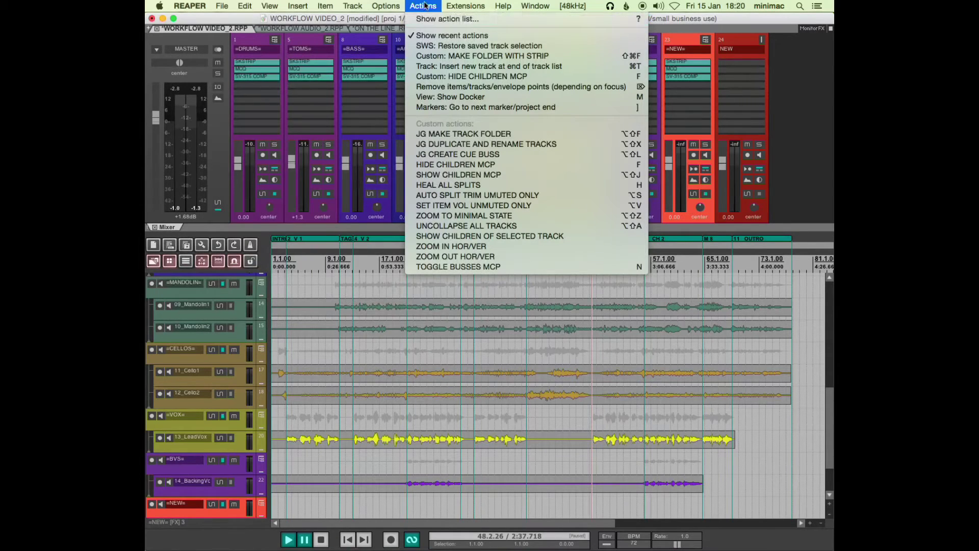
pyautogui.click(423, 19)
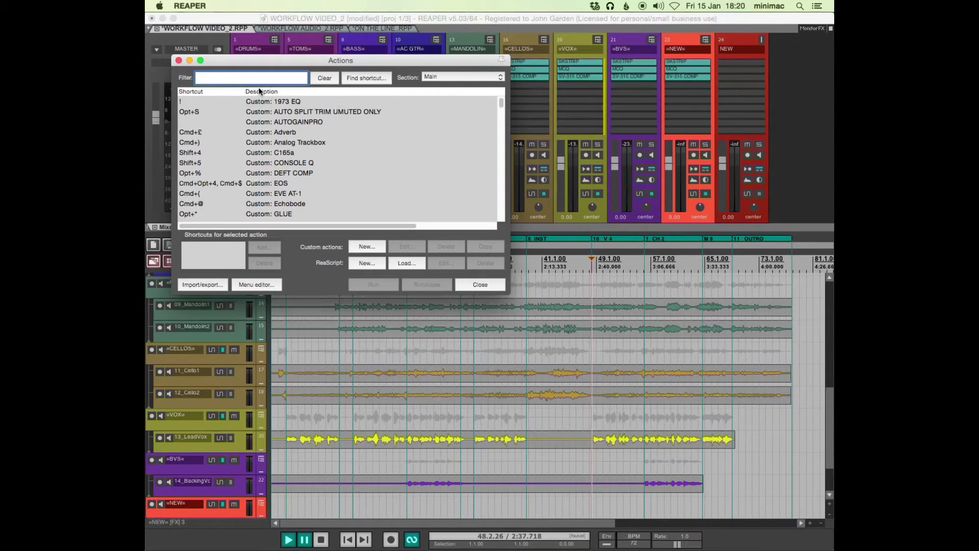
pyautogui.write('OPEN CYCLE')
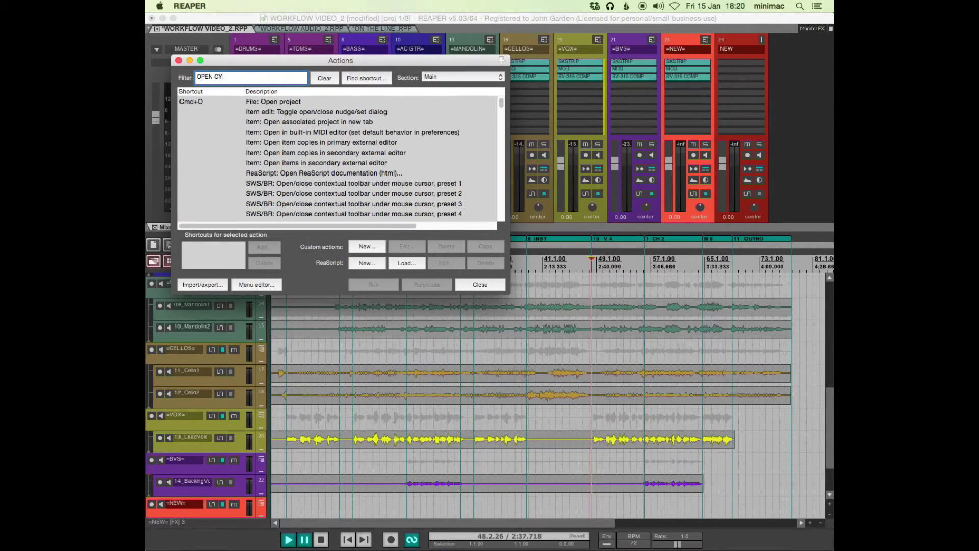
pyautogui.click(304, 103)
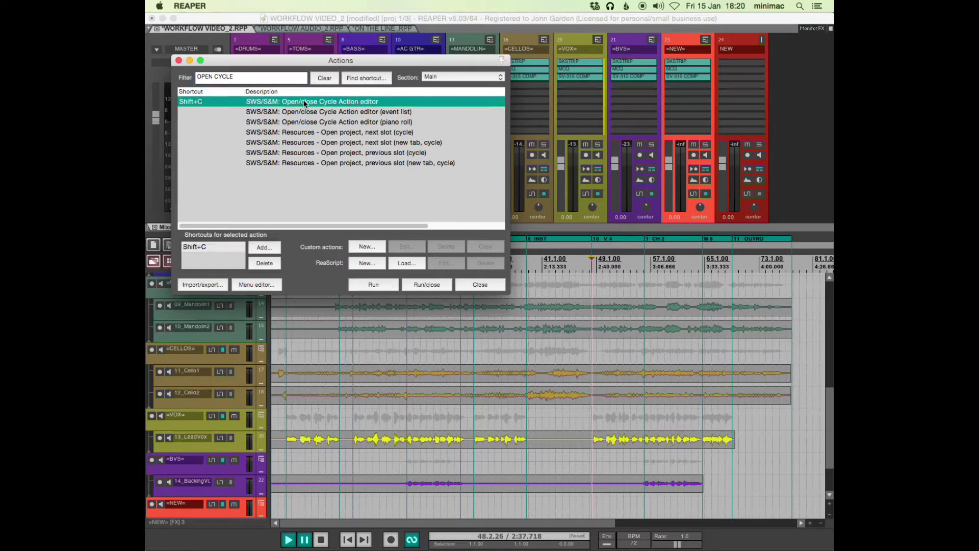
# Open the Cycle Actions editor, inspect SATURN and McQ including CONSOLE xmcq, then close it.
pyautogui.click(420, 284)
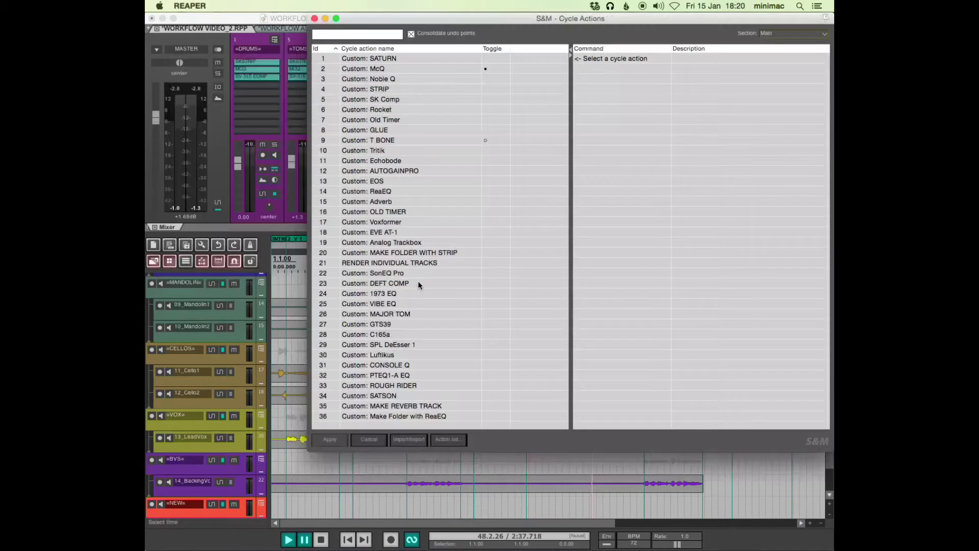
pyautogui.moveTo(493, 19); pyautogui.dragTo(395, 19)
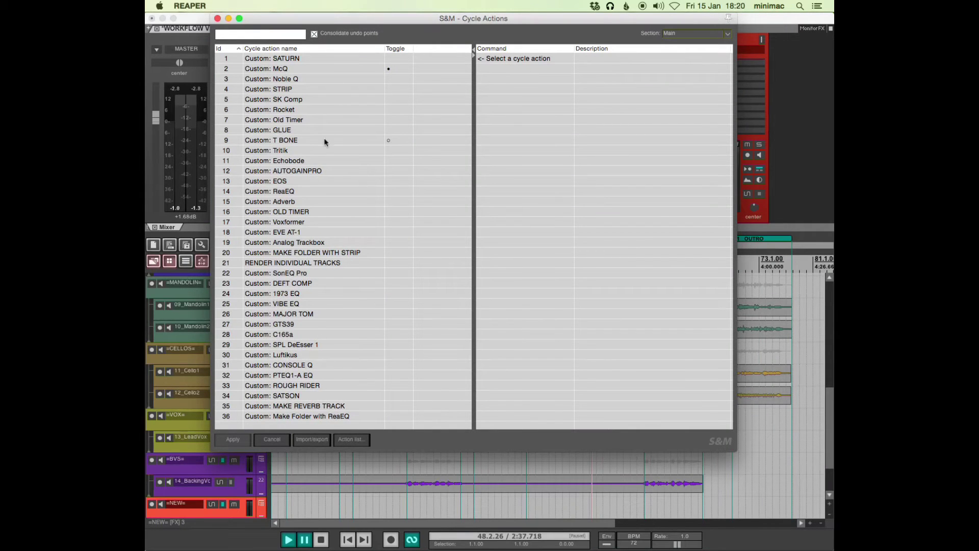
pyautogui.click(297, 57)
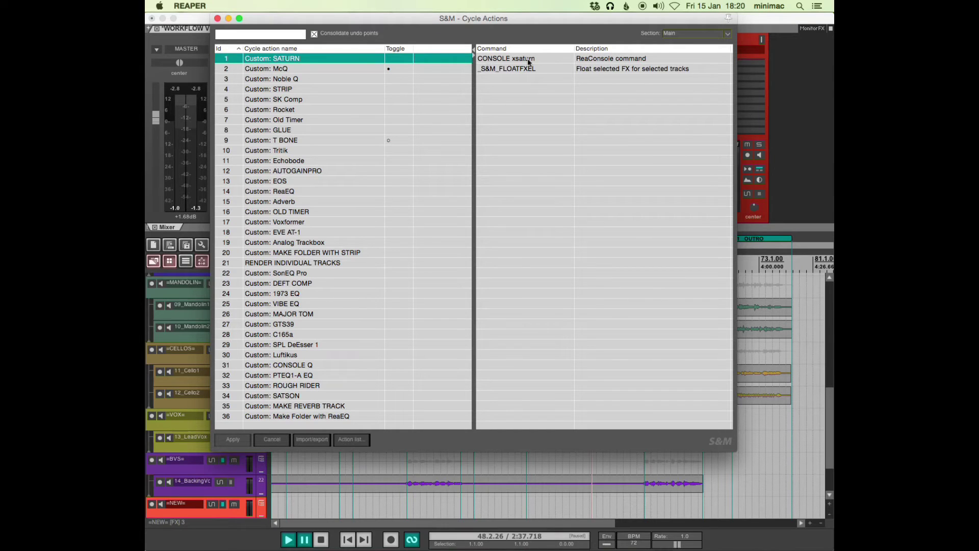
pyautogui.click(309, 68)
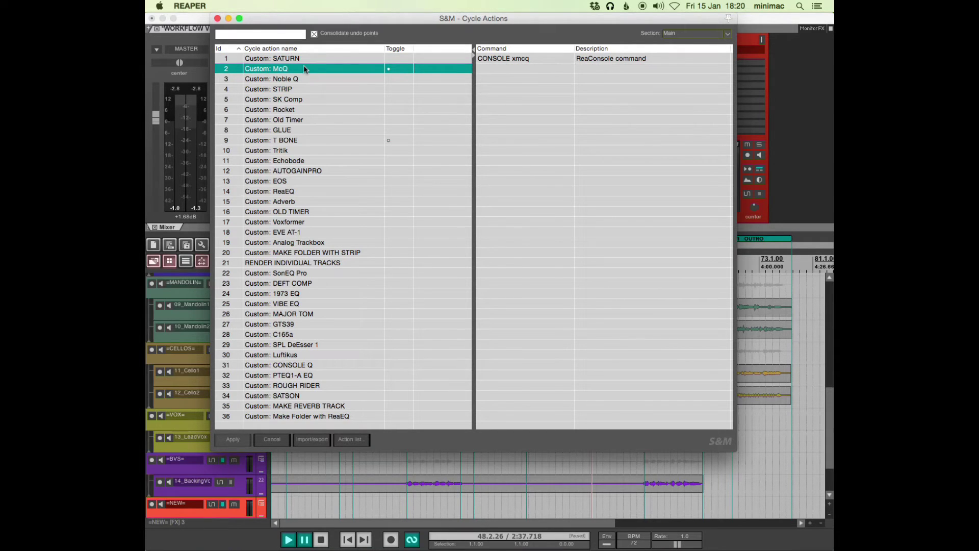
pyautogui.click(501, 59)
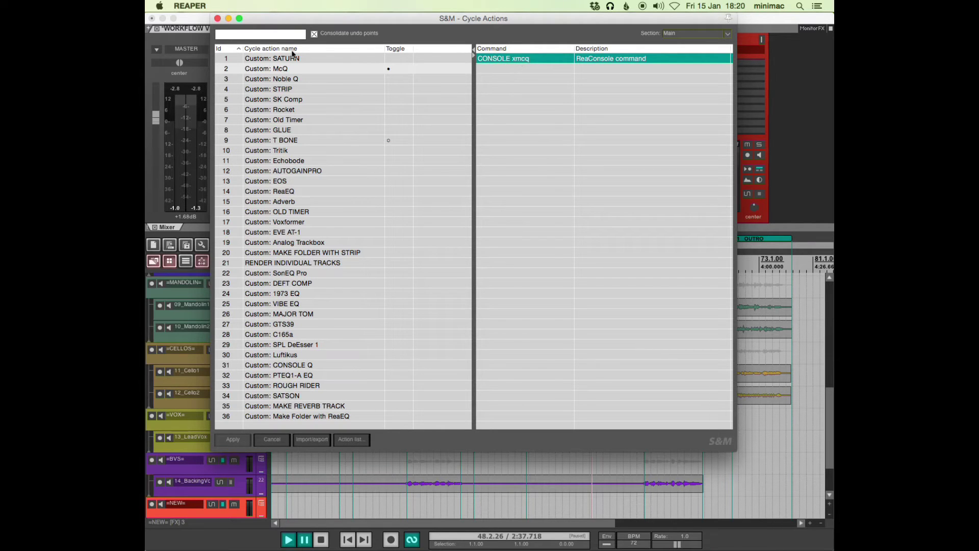
pyautogui.click(217, 19)
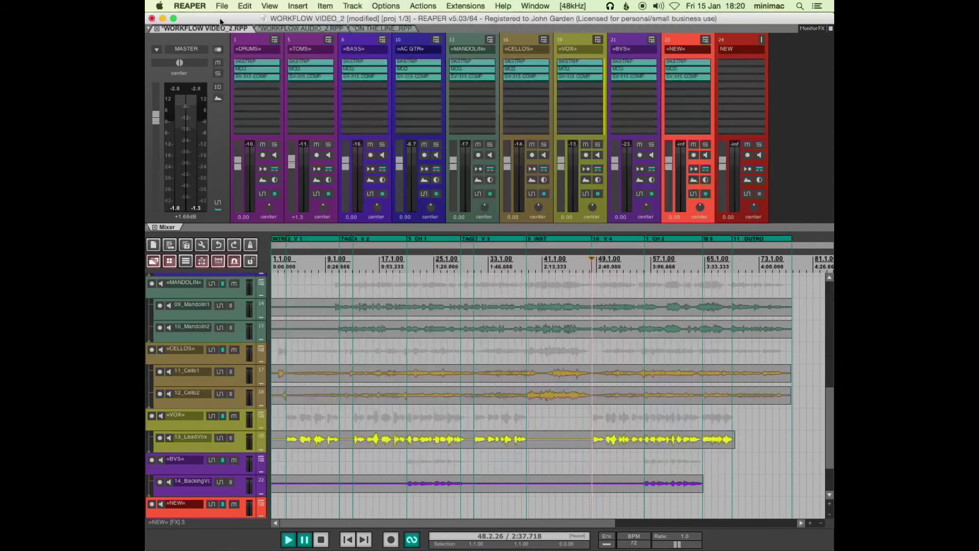
# Filter the action list for MCQ and select Custom: McQ to read its shortcut.
pyautogui.press('?')
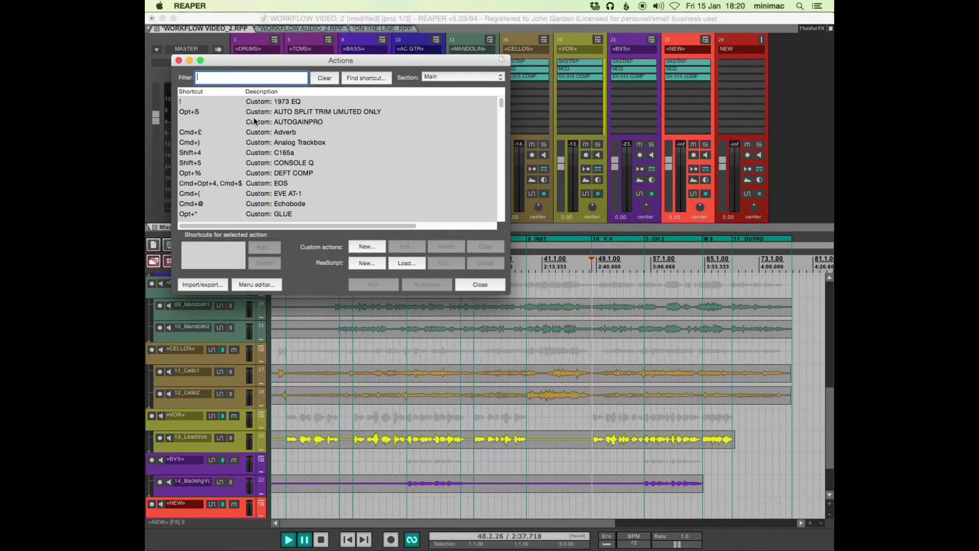
pyautogui.write('MCQ')
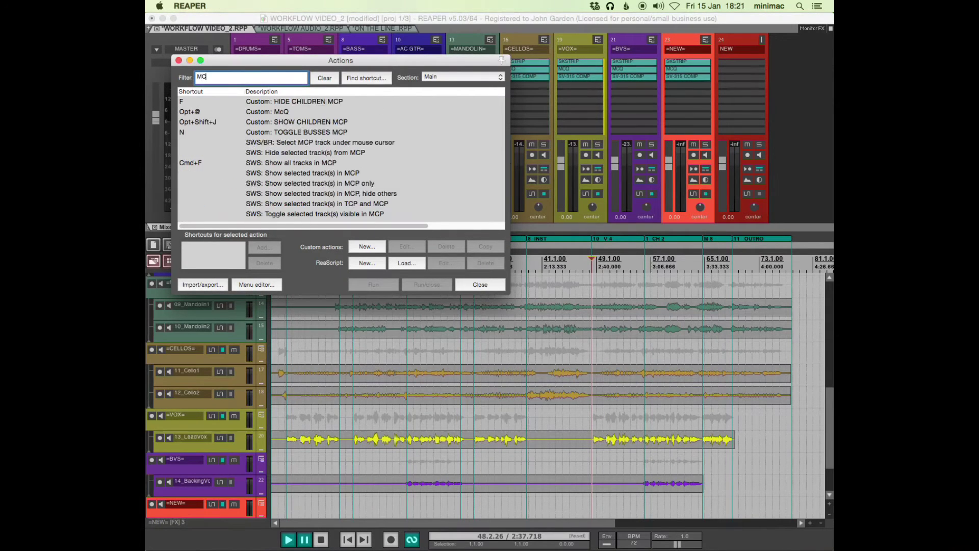
pyautogui.click(280, 104)
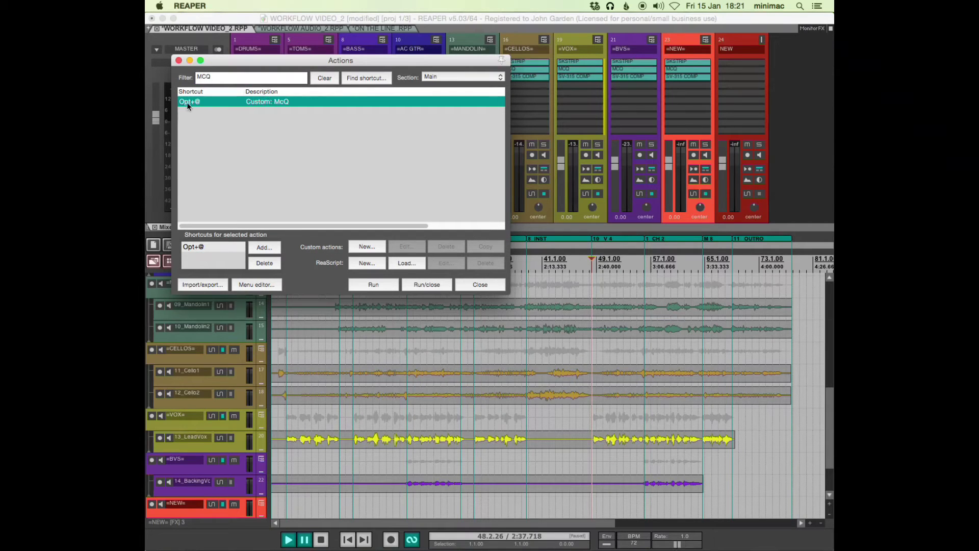
# On the NEW track, load McQ and then Tritik, removing each after auditioning.
pyautogui.click(179, 60)
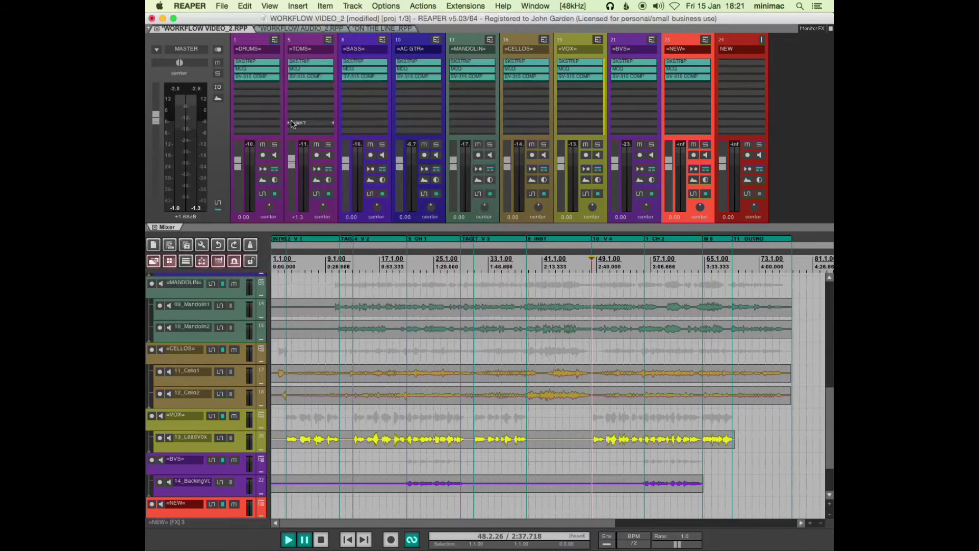
pyautogui.click(302, 39)
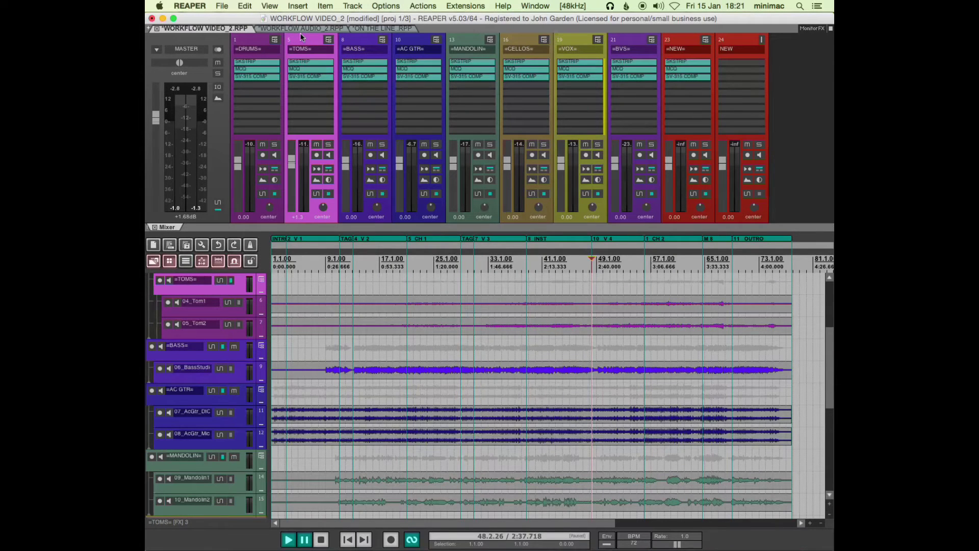
pyautogui.click(748, 42)
pyautogui.press('super+v')
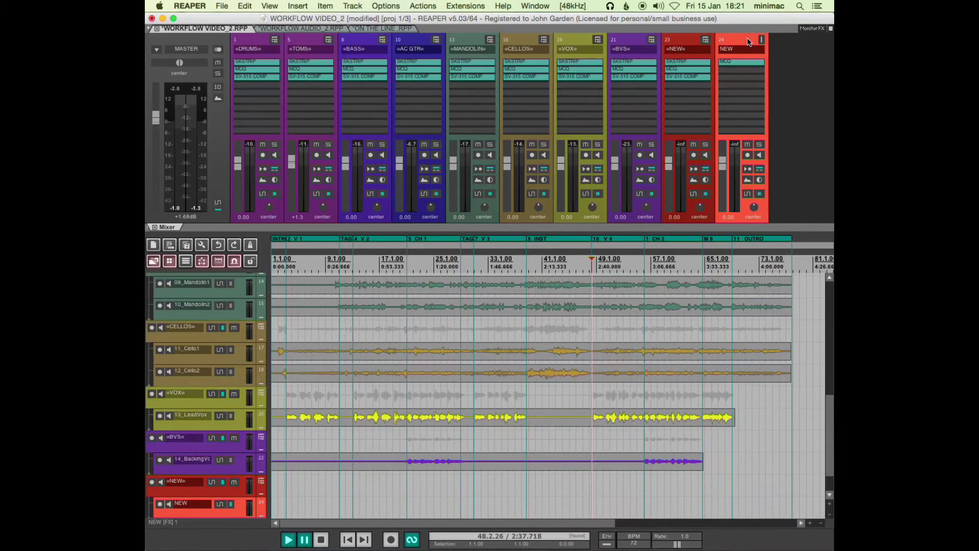
pyautogui.click(737, 64)
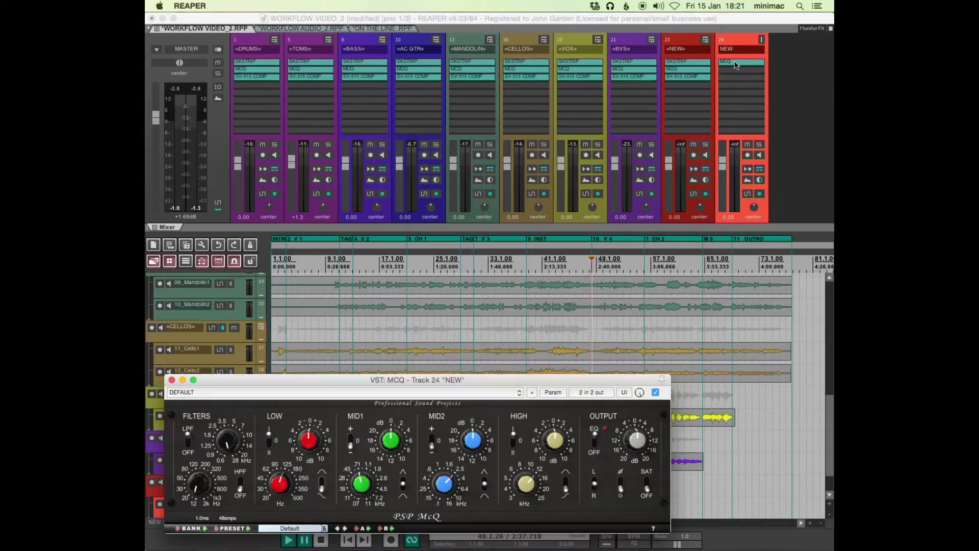
pyautogui.keyDown('alt'); pyautogui.click(737, 64); pyautogui.keyUp('alt')
pyautogui.click(736, 64)
pyautogui.click(580, 22)
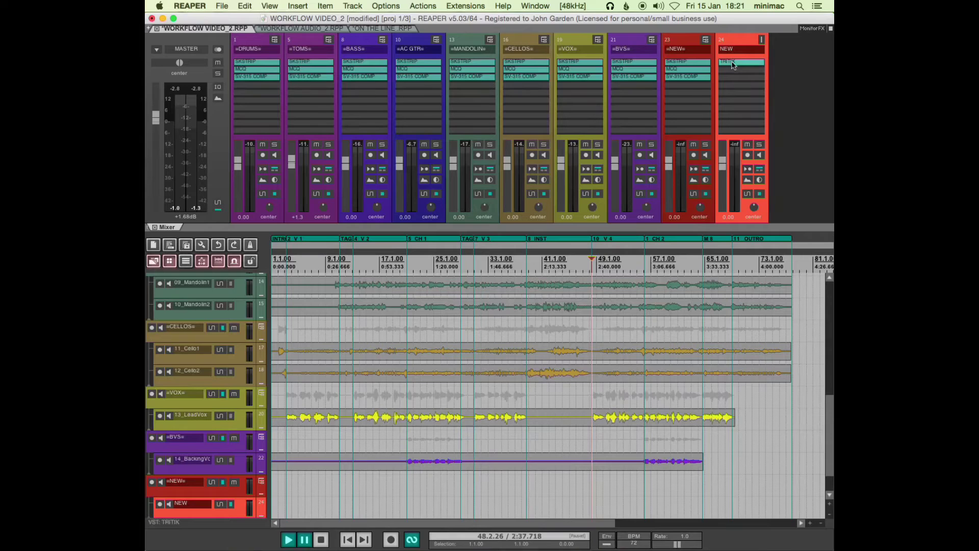
pyautogui.keyDown('alt'); pyautogui.click(732, 63); pyautogui.keyUp('alt')
# Load SV-315 COMP and then SATURN BETA onto NEW, opening and removing each.
pyautogui.press('super+v')
pyautogui.click(735, 62)
pyautogui.keyDown('alt'); pyautogui.click(735, 62); pyautogui.keyUp('alt')
pyautogui.press('super+v')
pyautogui.click(735, 63)
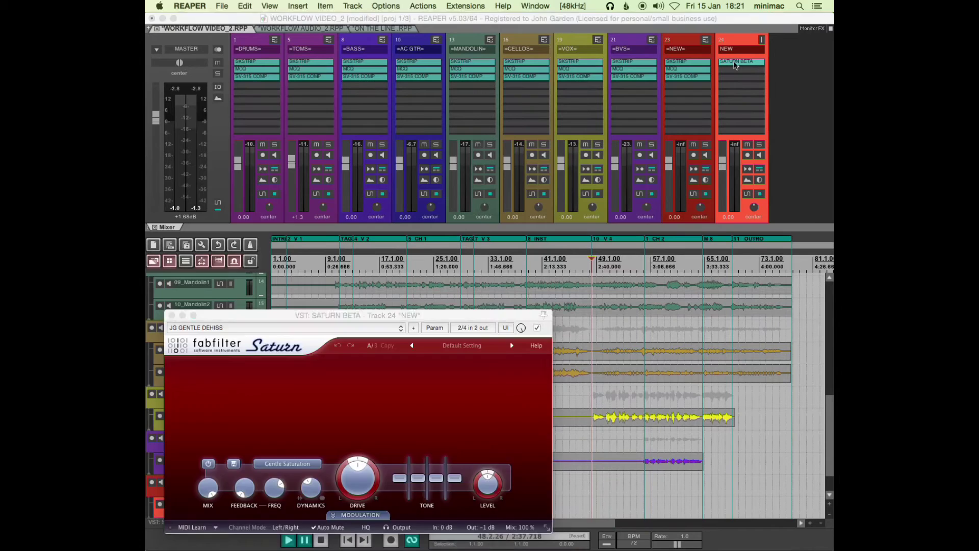
pyautogui.click(735, 62)
pyautogui.keyDown('alt'); pyautogui.click(735, 62); pyautogui.keyUp('alt')
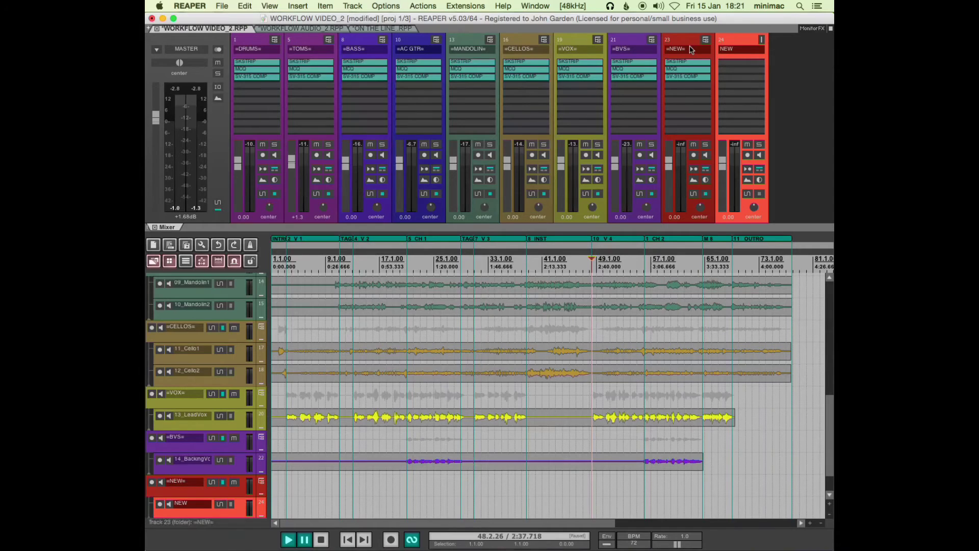
pyautogui.press('?')
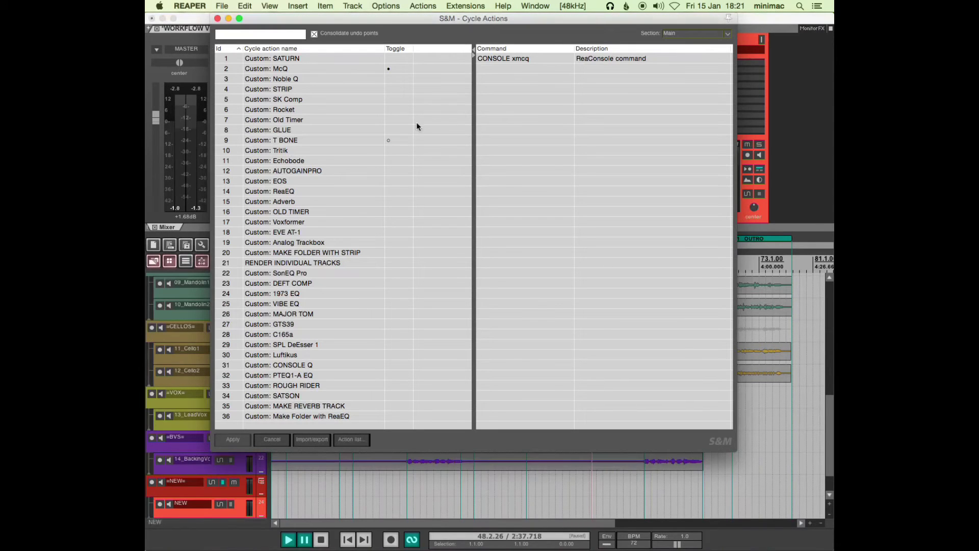
# Review MAKE FOLDER WITH STRIP's save-selection, insert-track-above and restore-selection commands, then close the editor.
pyautogui.click(317, 253)
pyautogui.click(583, 60)
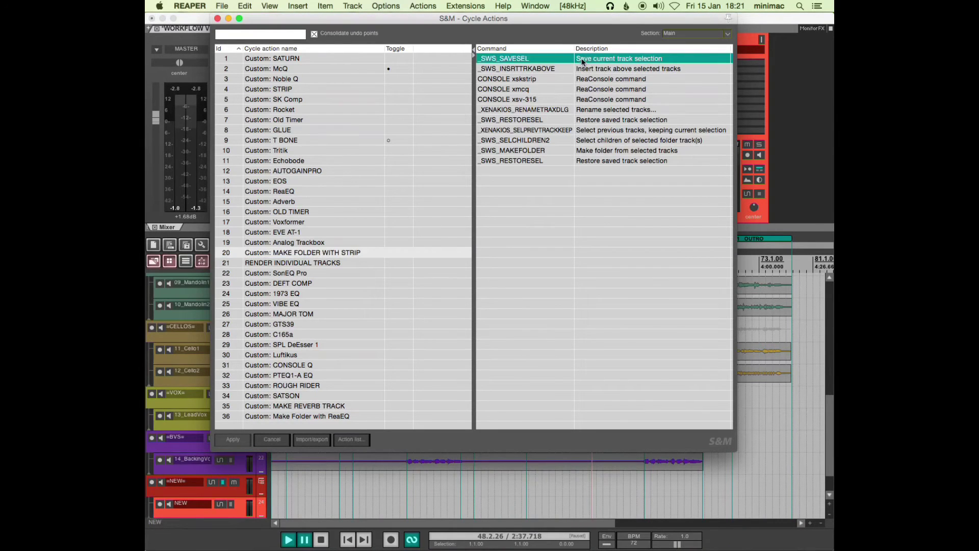
pyautogui.click(586, 161)
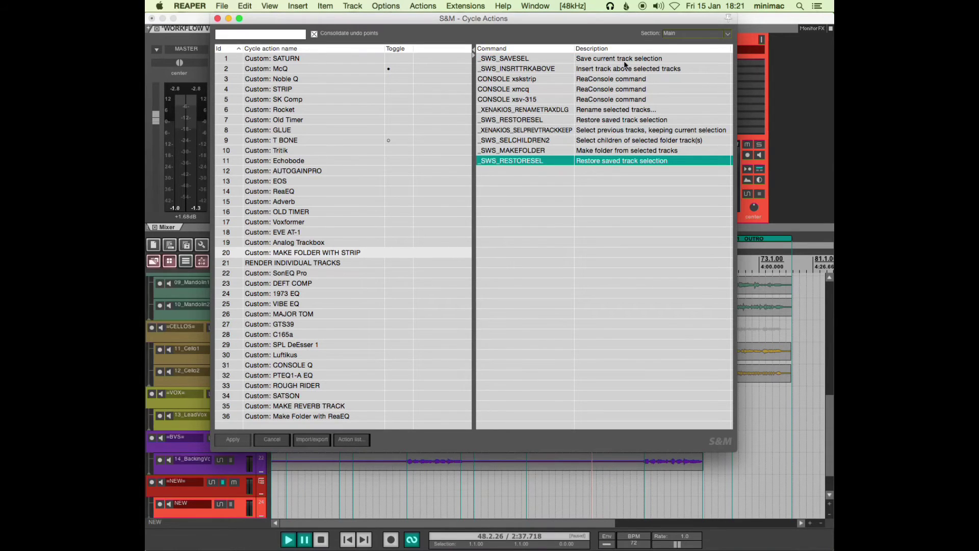
pyautogui.click(612, 59)
pyautogui.click(604, 163)
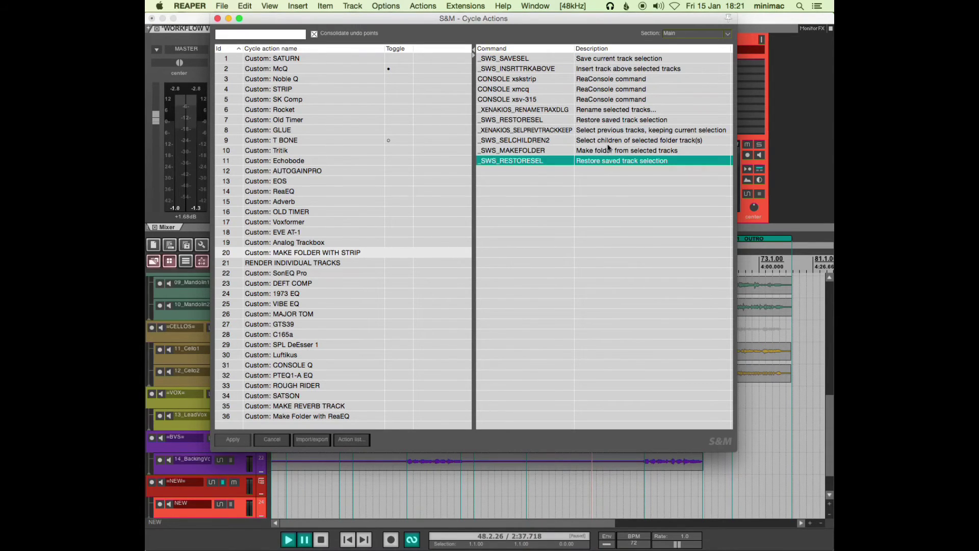
pyautogui.click(593, 60)
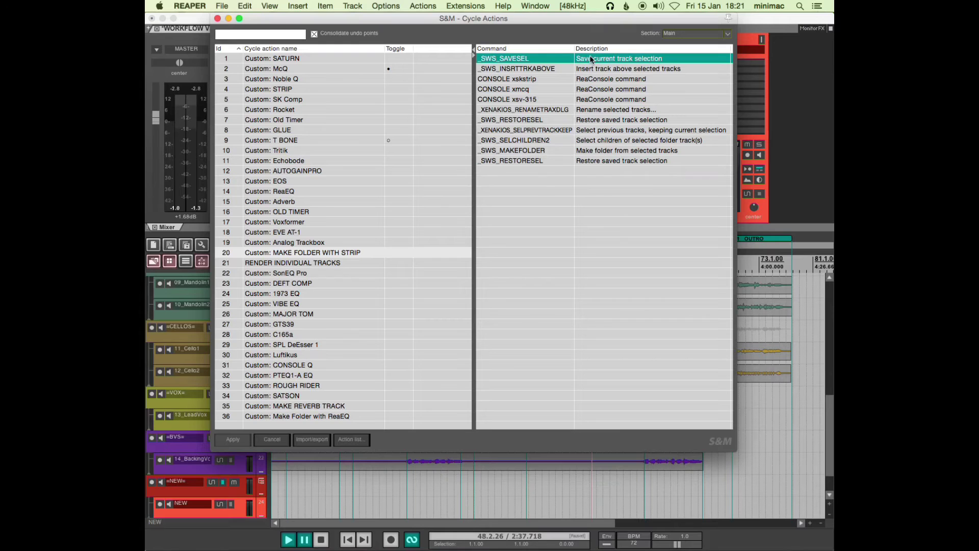
pyautogui.click(585, 162)
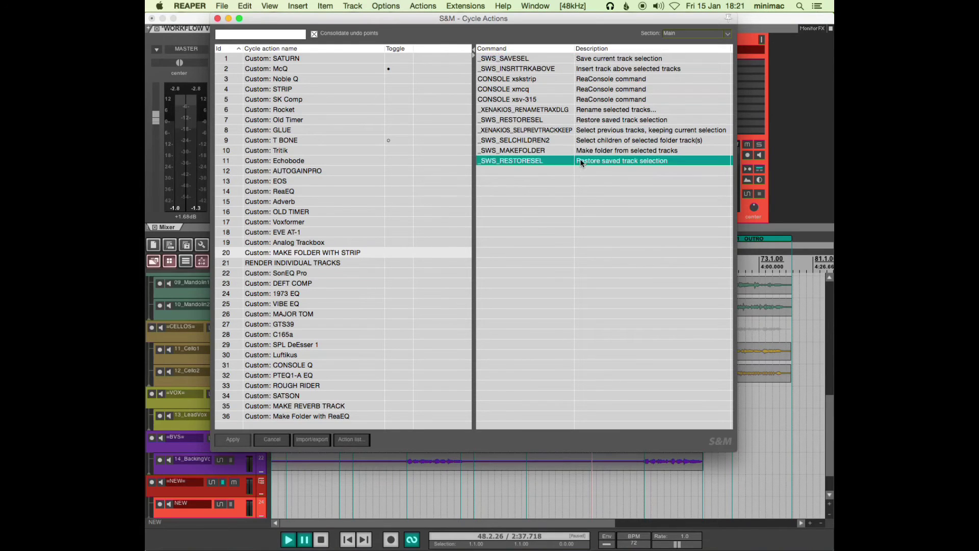
pyautogui.click(586, 68)
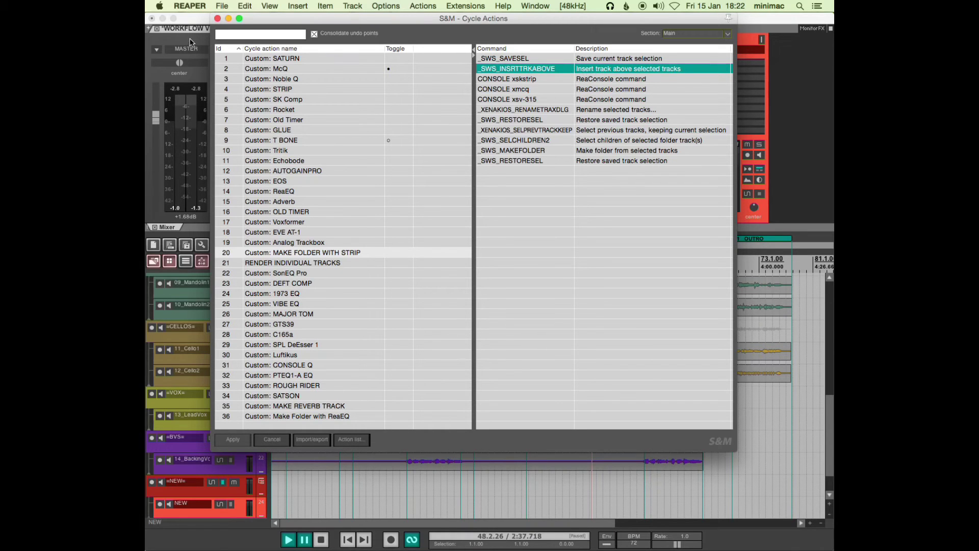
pyautogui.click(218, 19)
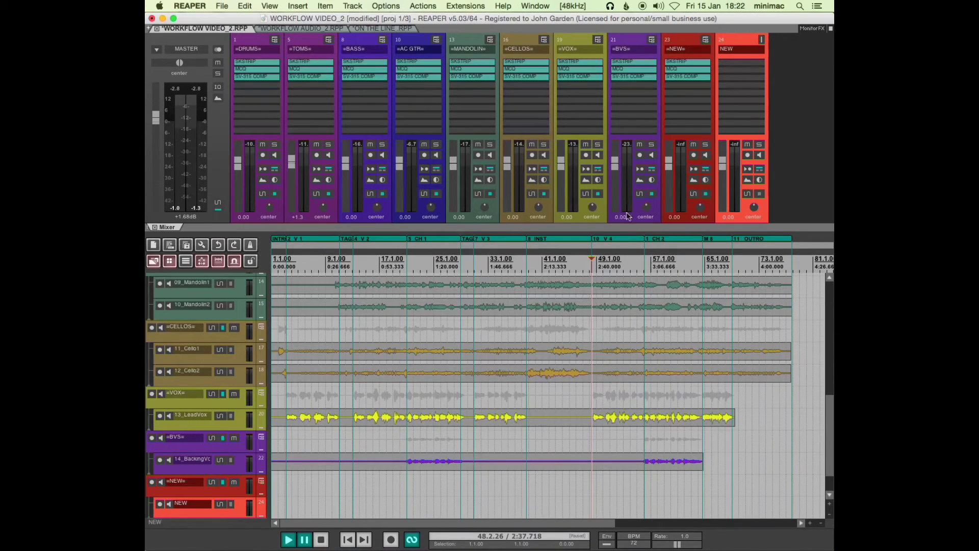
# Delete both NEW tracks and insert five new empty tracks.
pyautogui.keyDown('shift'); pyautogui.click(682, 45); pyautogui.keyUp('shift')
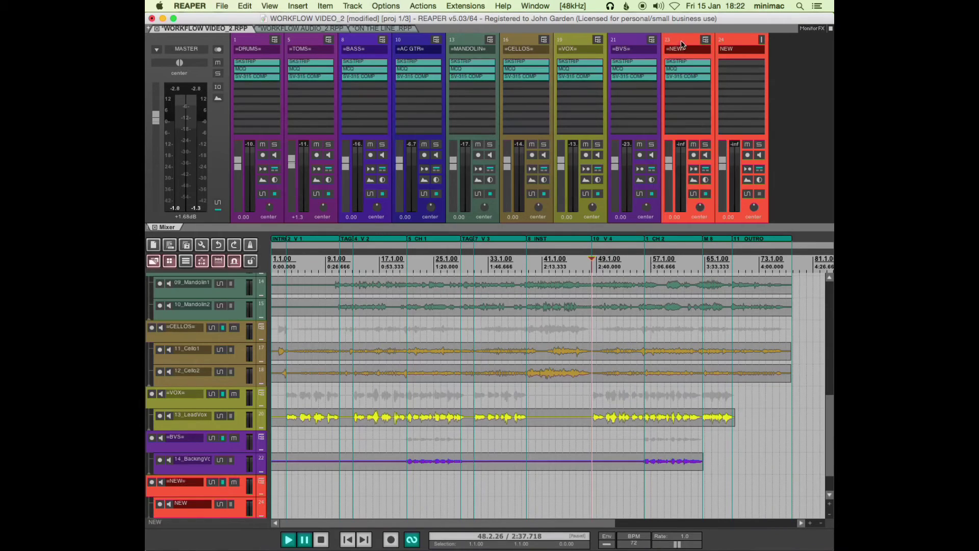
pyautogui.press('Delete')
pyautogui.press('Return')
pyautogui.press('super+t')
pyautogui.press('super+t')
pyautogui.press('super+t')
pyautogui.press('super+t')
pyautogui.press('super+t')
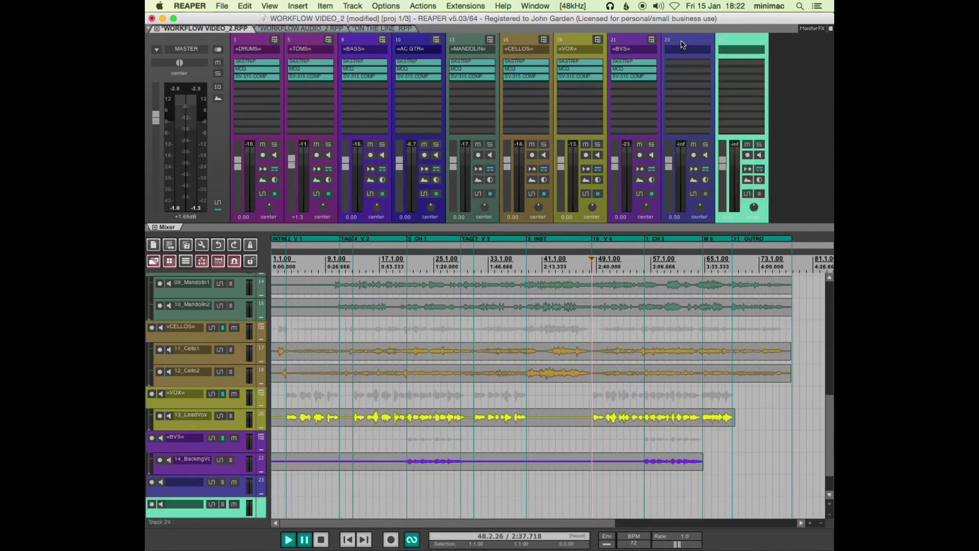
# Select tracks 23–25 and run the folder cycle action, naming the folder =TEST=.
pyautogui.click(590, 45)
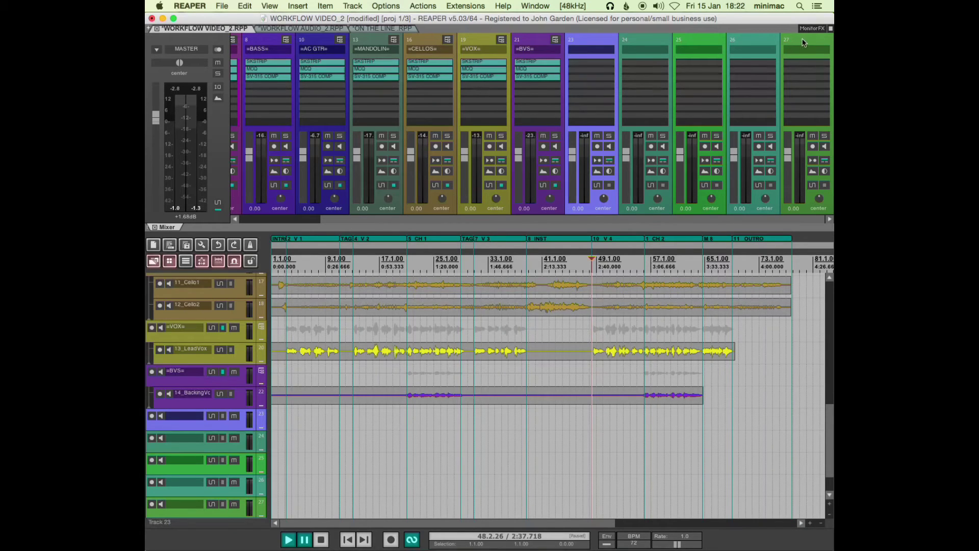
pyautogui.scroll(-2, 262, 381)
pyautogui.keyDown('shift'); pyautogui.click(258, 426); pyautogui.keyUp('shift')
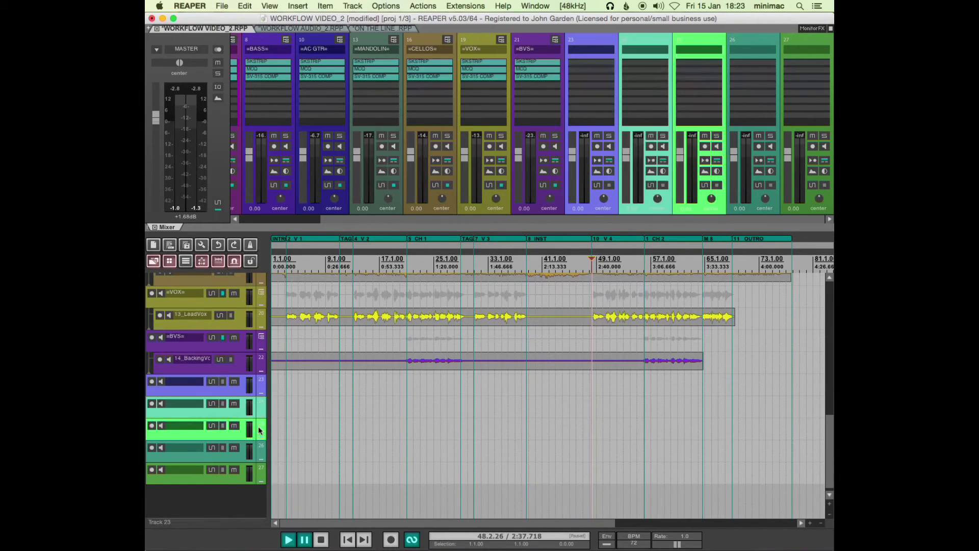
pyautogui.press('super+t')
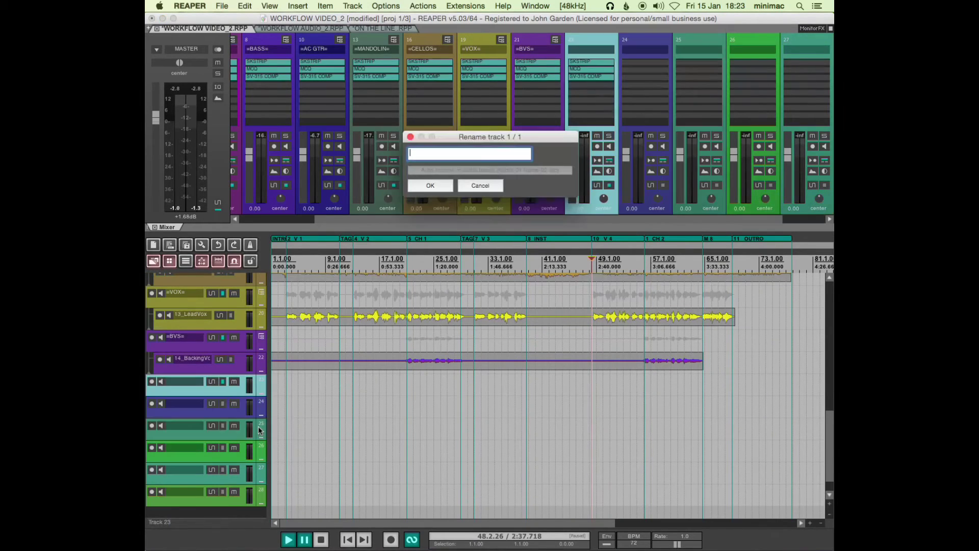
pyautogui.click(181, 384)
pyautogui.write('=TEST=')
pyautogui.press('Return')
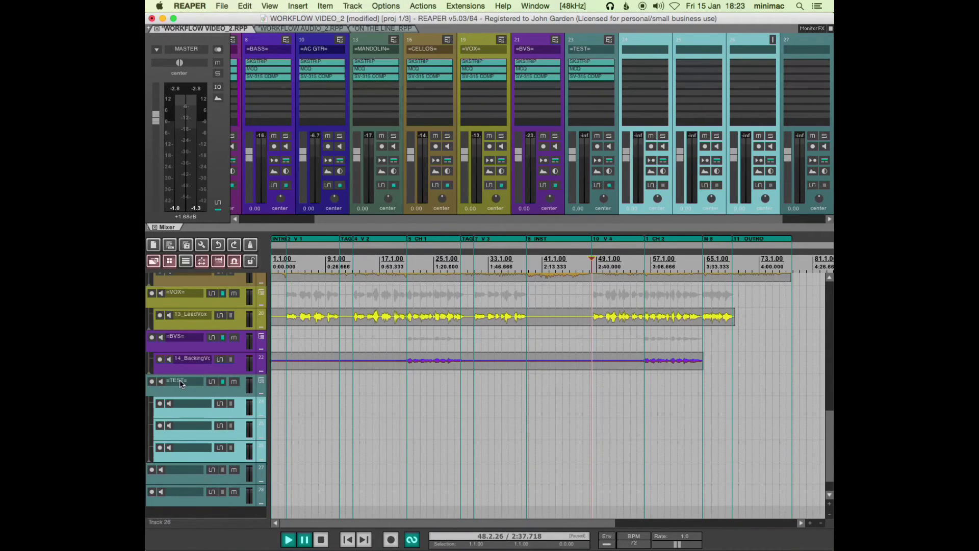
pyautogui.press('super+shift+c')
# Point out the insert-track-above step and the xskstrip, xmcq and xsv-315 console commands.
pyautogui.click(617, 72)
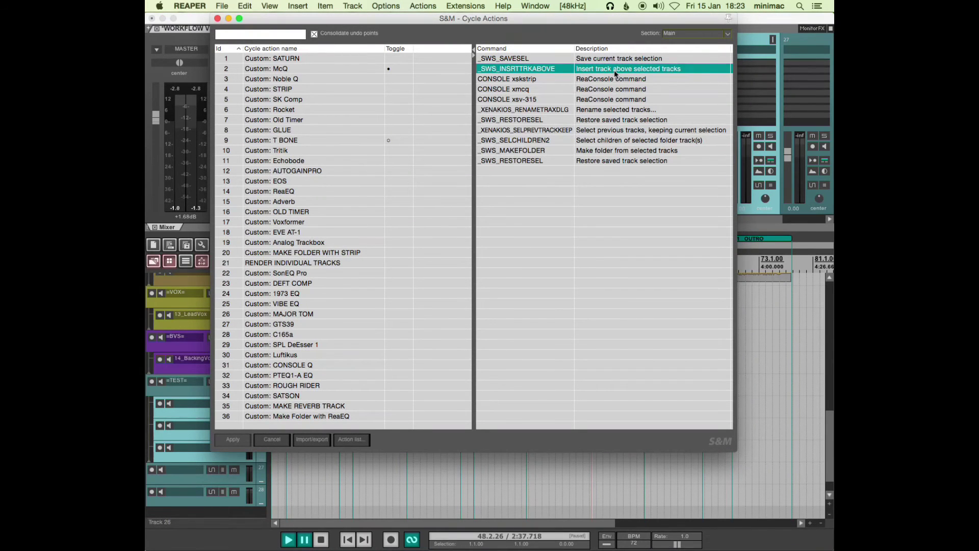
pyautogui.click(571, 81)
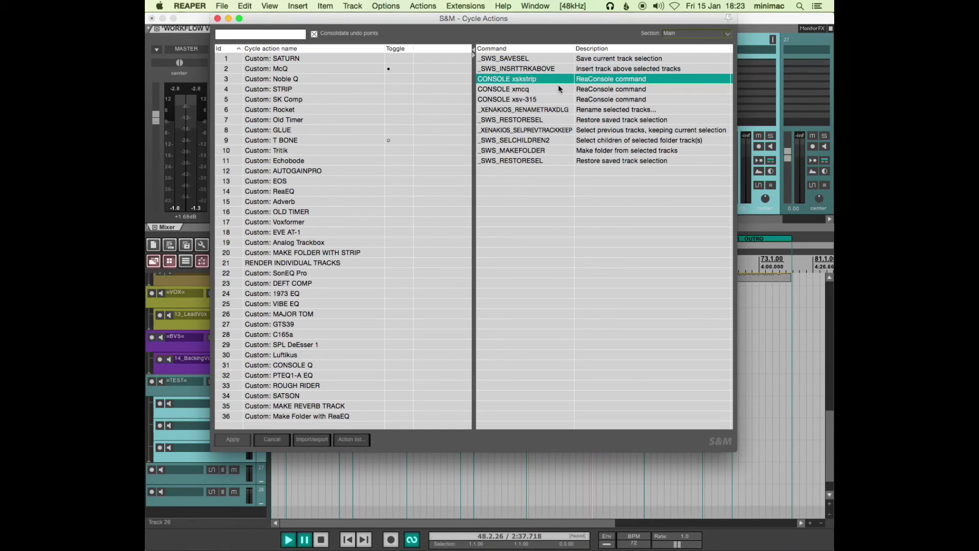
pyautogui.click(543, 88)
pyautogui.click(536, 99)
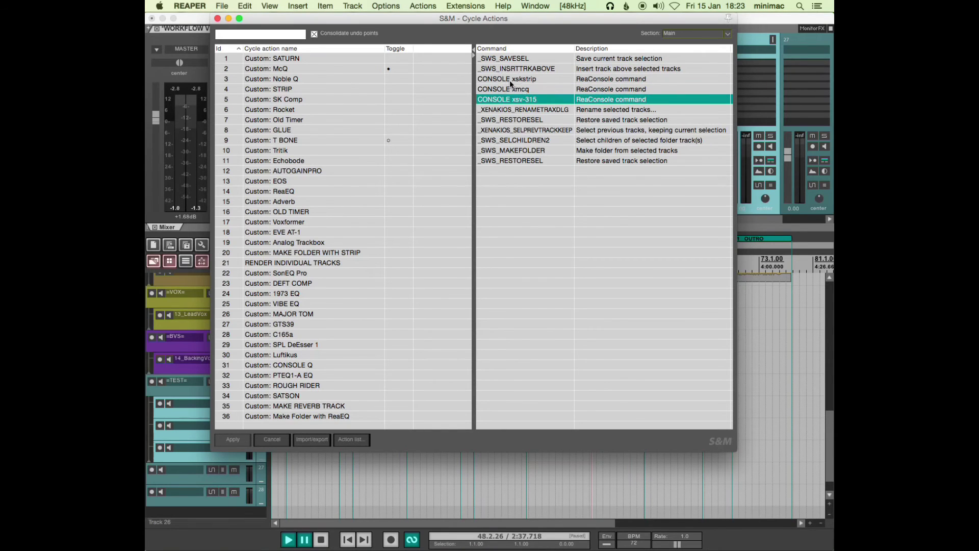
pyautogui.click(511, 81)
pyautogui.click(510, 90)
pyautogui.click(508, 100)
pyautogui.click(507, 80)
pyautogui.click(508, 90)
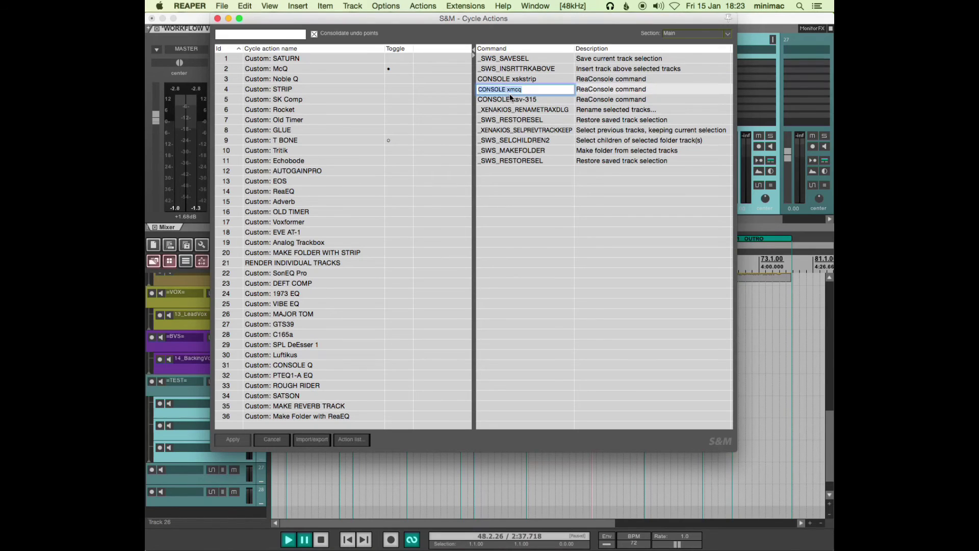
pyautogui.click(510, 100)
pyautogui.click(510, 80)
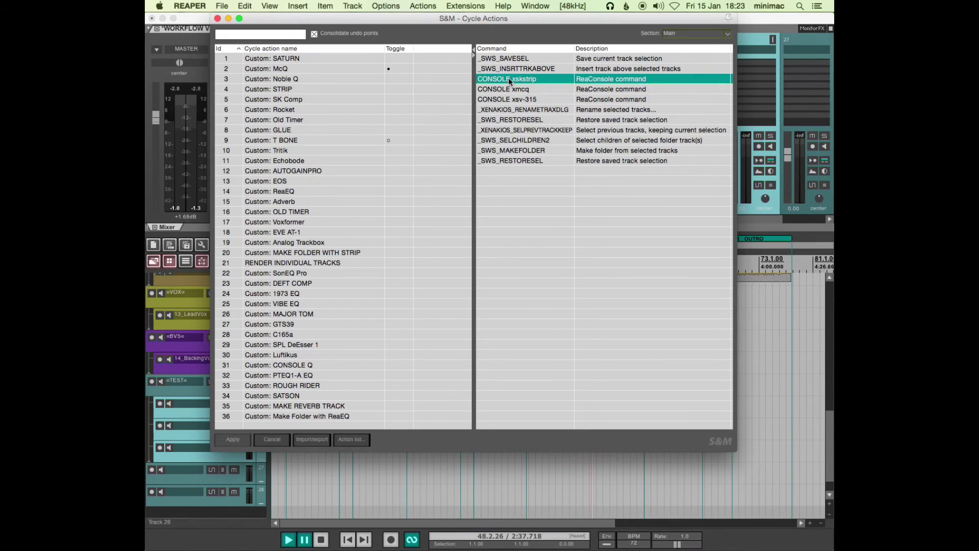
pyautogui.click(510, 90)
pyautogui.click(511, 100)
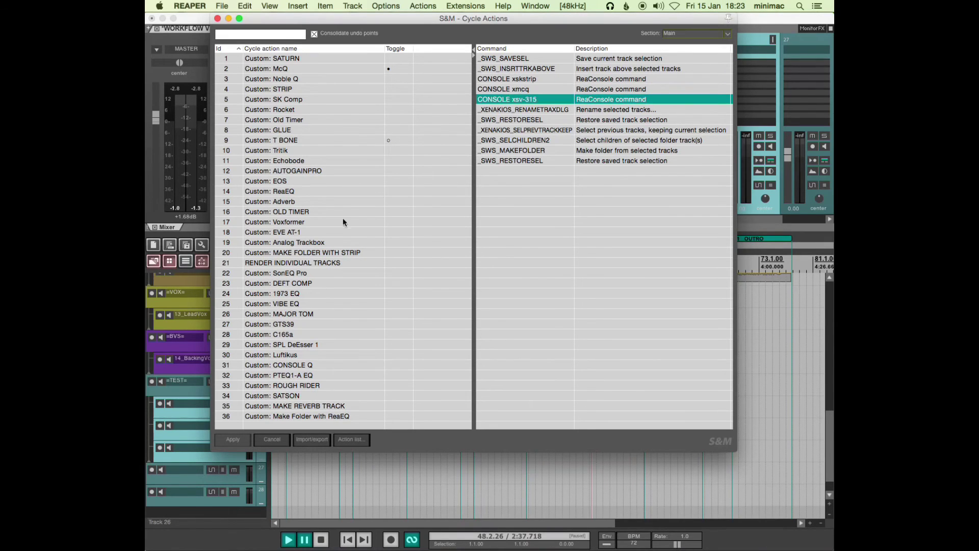
# Review Make Folder with ReaEQ's xreaeq, xsaturation and xreacomp commands, then close the editor.
pyautogui.click(284, 416)
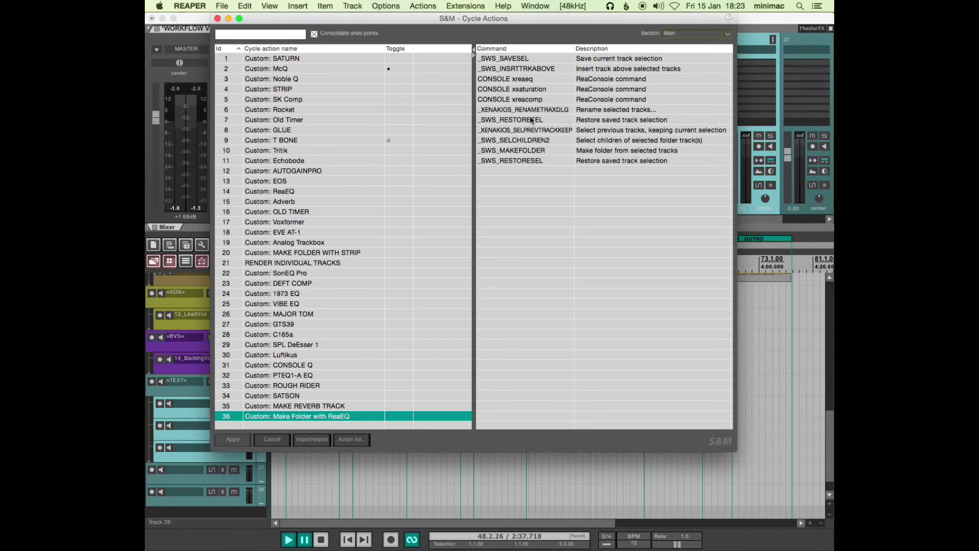
pyautogui.click(522, 80)
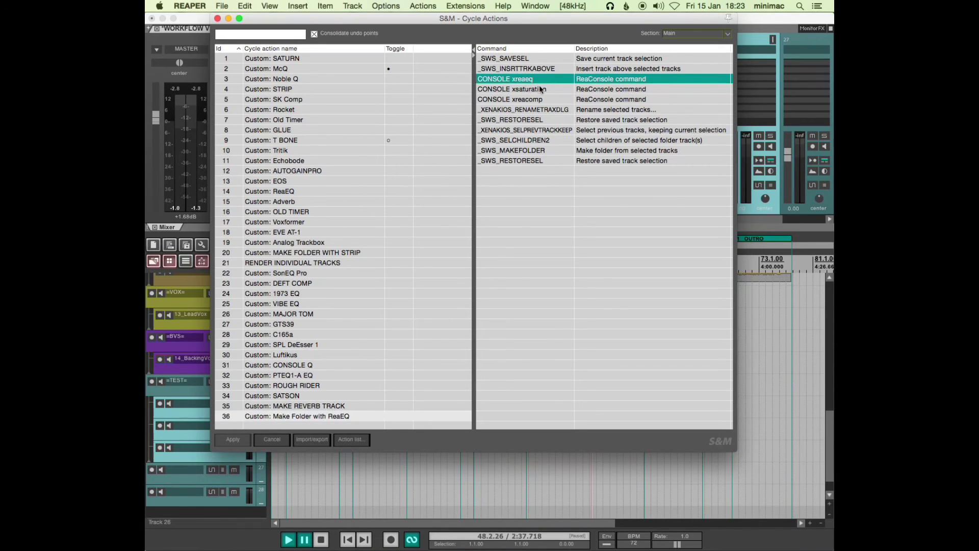
pyautogui.click(541, 89)
pyautogui.click(539, 100)
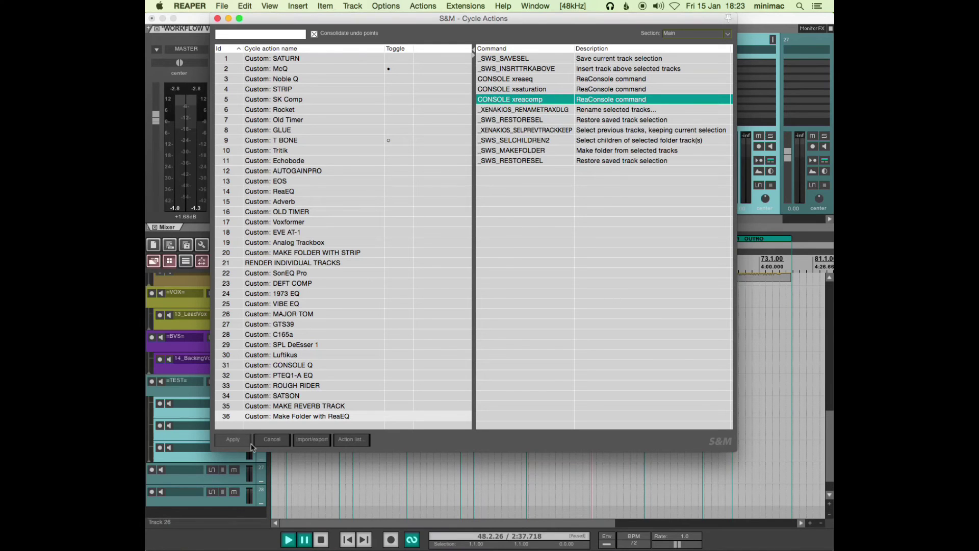
pyautogui.click(217, 19)
# Run the custom folder action on track 27 and name the track =REAFOLDER=.
pyautogui.click(259, 477)
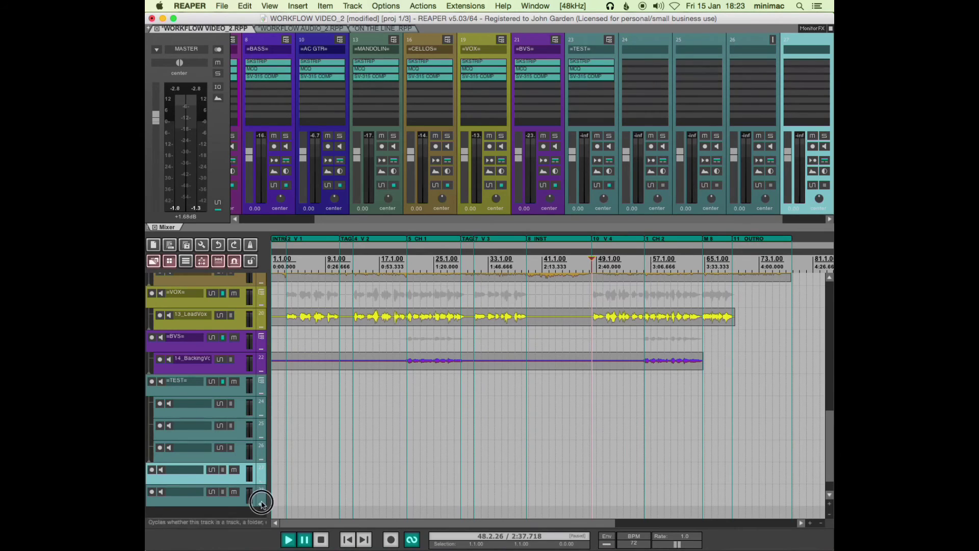
pyautogui.press('super+t')
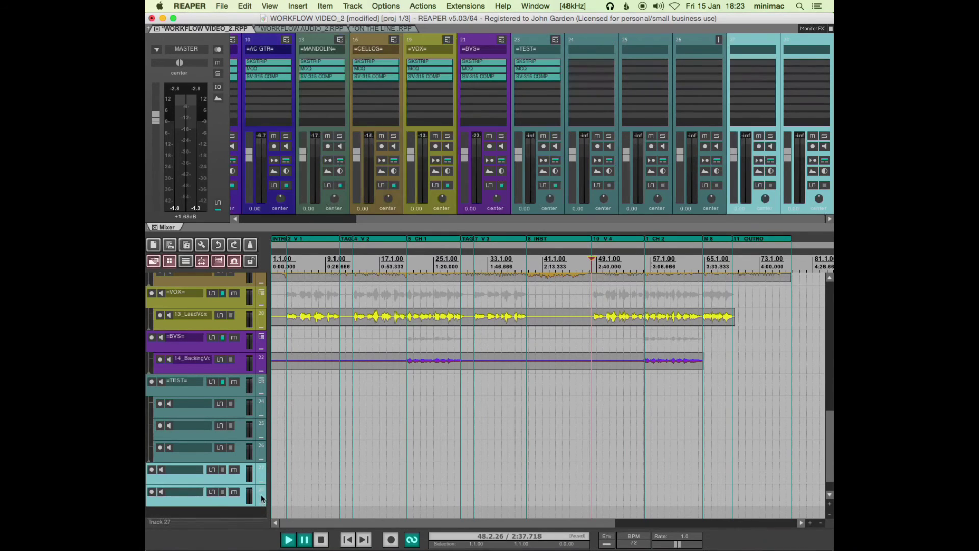
pyautogui.write('=RE')
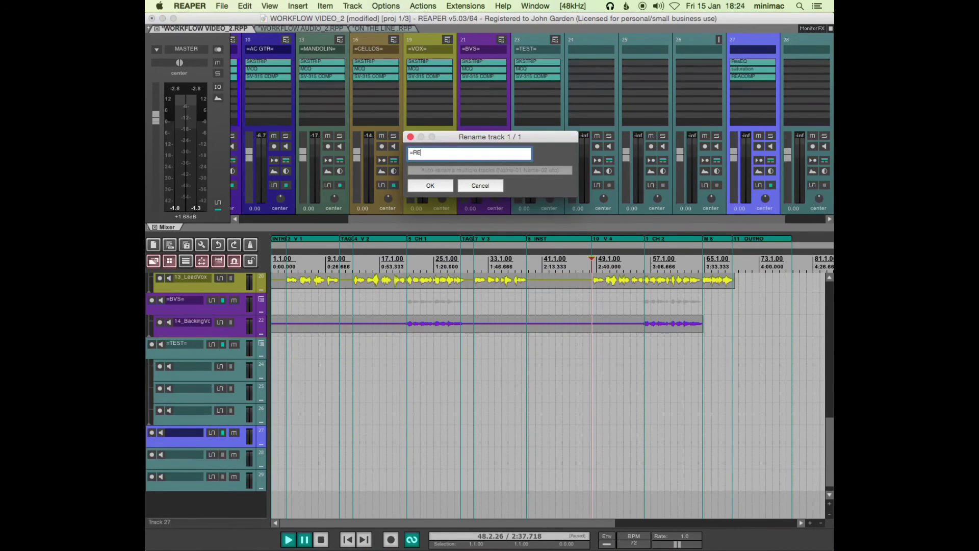
pyautogui.write('AFOLDER=')
pyautogui.press('Return')
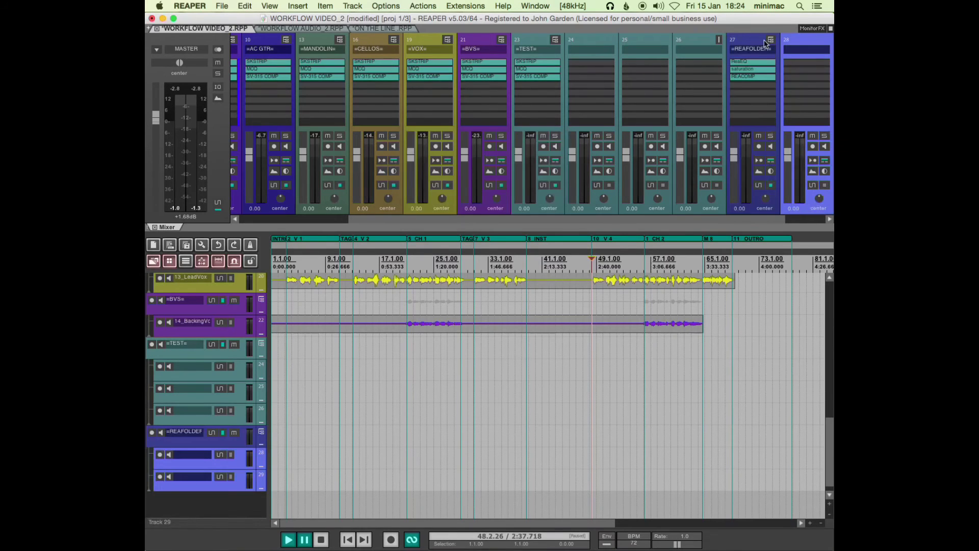
# Check the ReaEQ, saturation and ReaComp plugin windows on track 27, then close them.
pyautogui.hscroll(1, 717, 217)
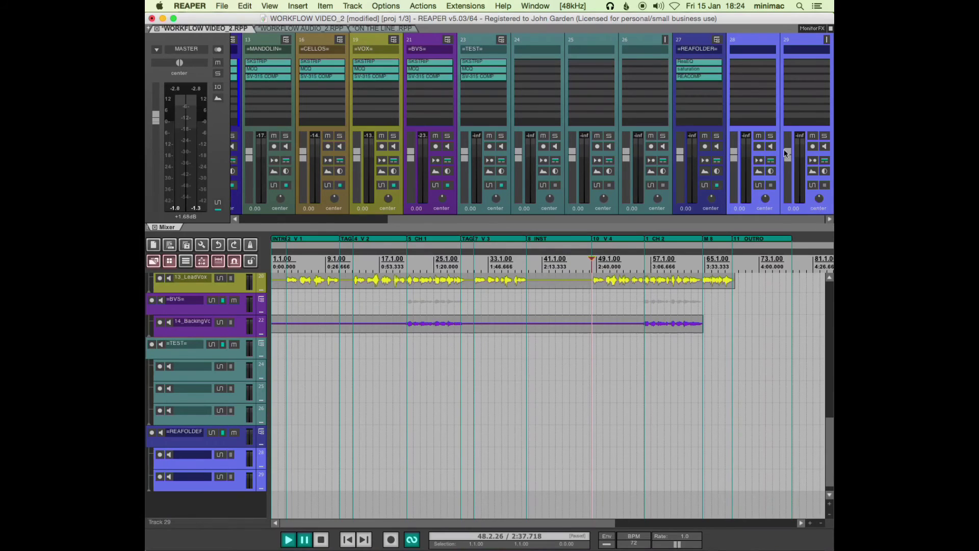
pyautogui.click(691, 63)
pyautogui.click(692, 69)
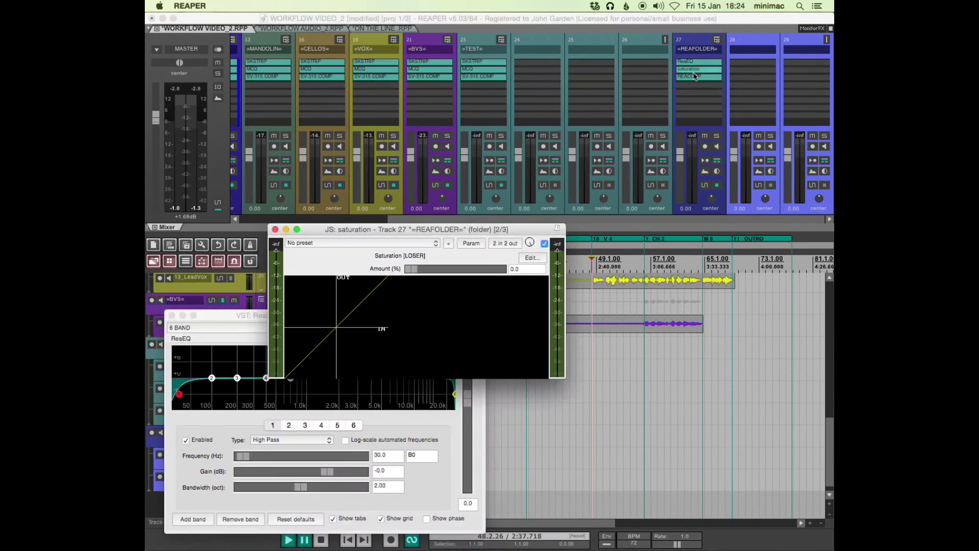
pyautogui.click(695, 76)
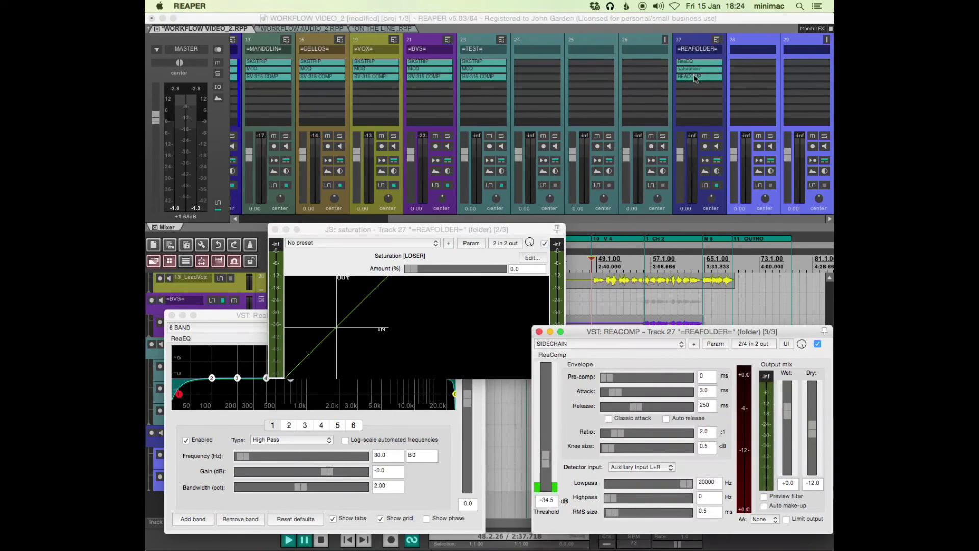
pyautogui.click(531, 115)
pyautogui.click(474, 41)
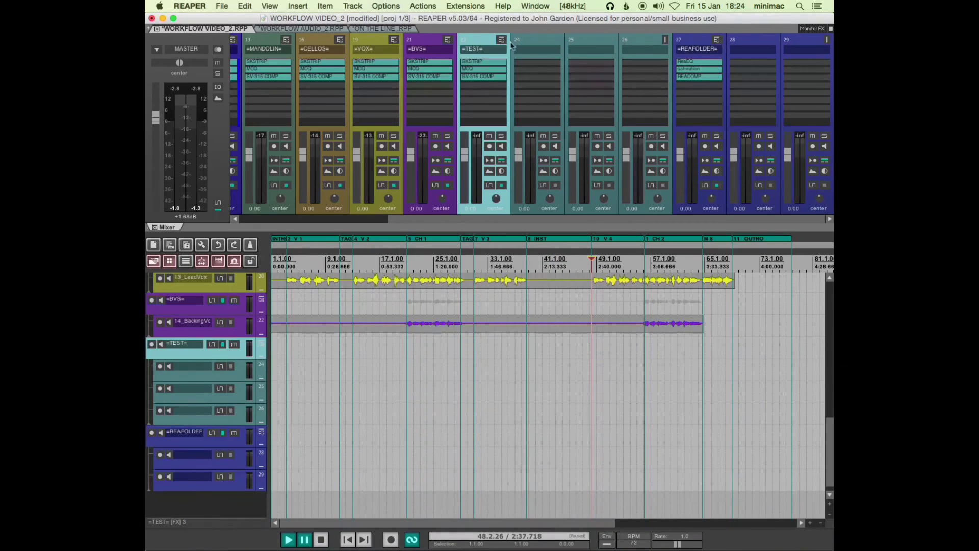
# Reselect the =REAFOLDER= track 27 and reopen the S&M Cycle Actions editor with Ctrl+Alt+C.
pyautogui.click(684, 42)
pyautogui.click(481, 41)
pyautogui.click(691, 44)
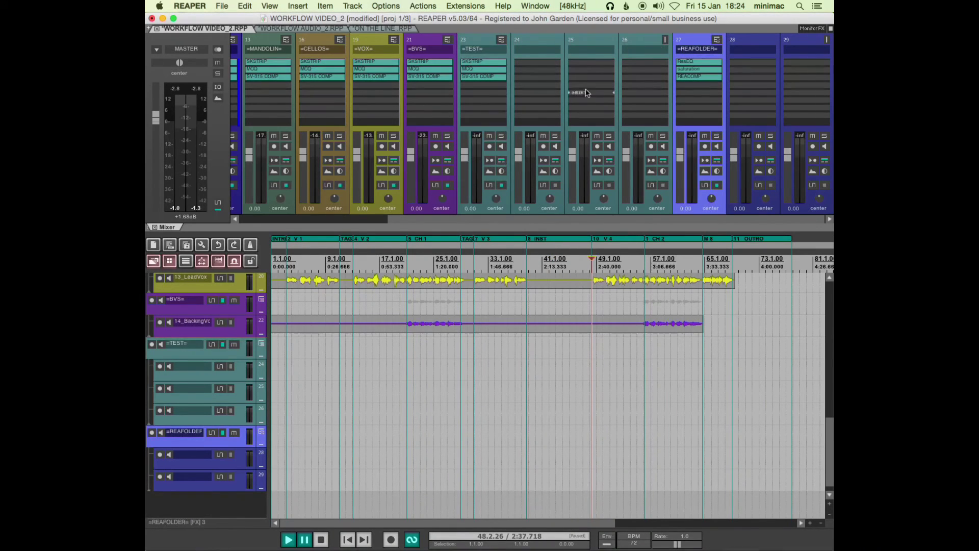
pyautogui.hotkey('ctrl', 'alt', 'c')
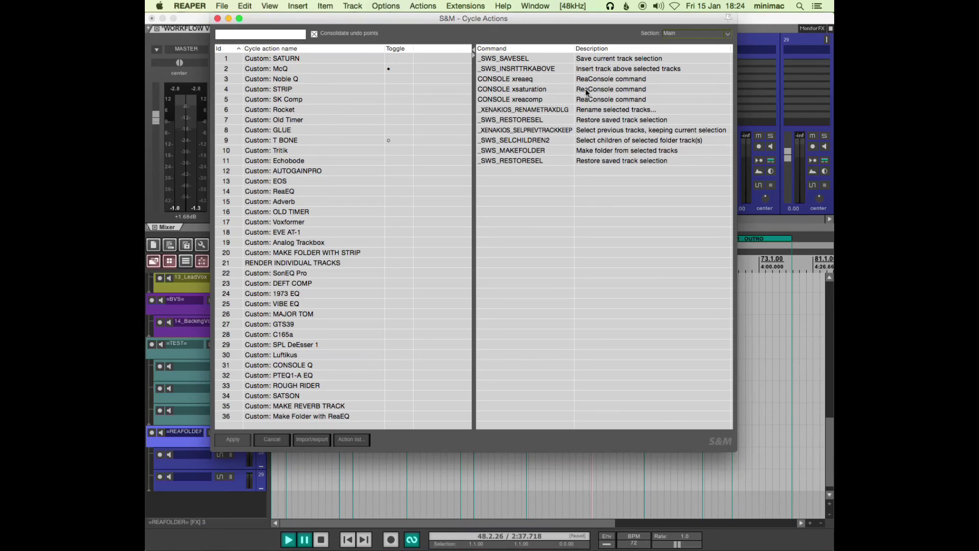
pyautogui.click(547, 109)
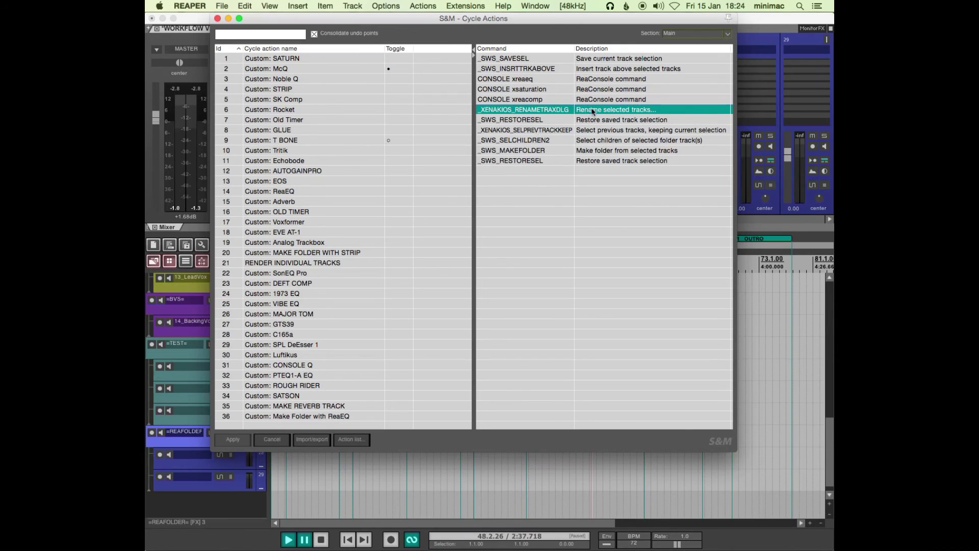
pyautogui.click(598, 69)
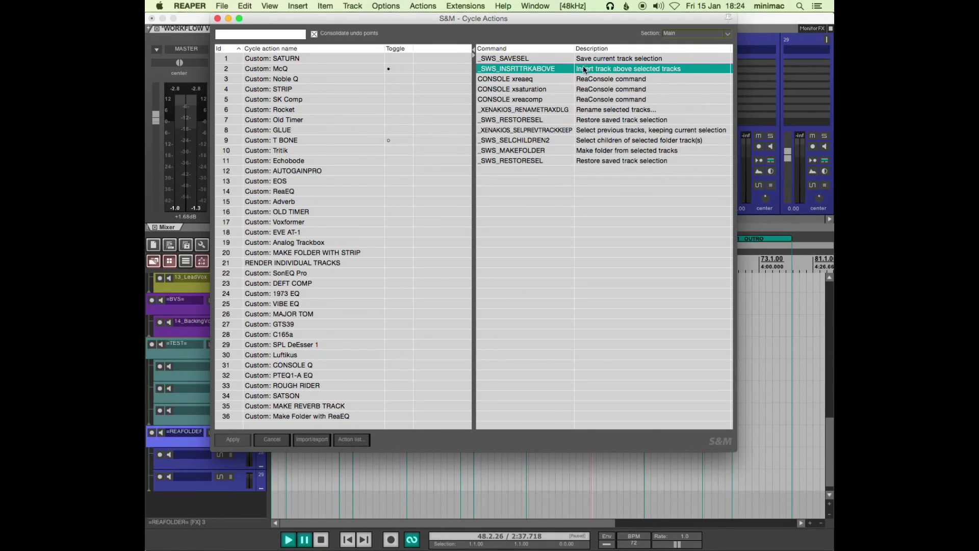
pyautogui.click(588, 112)
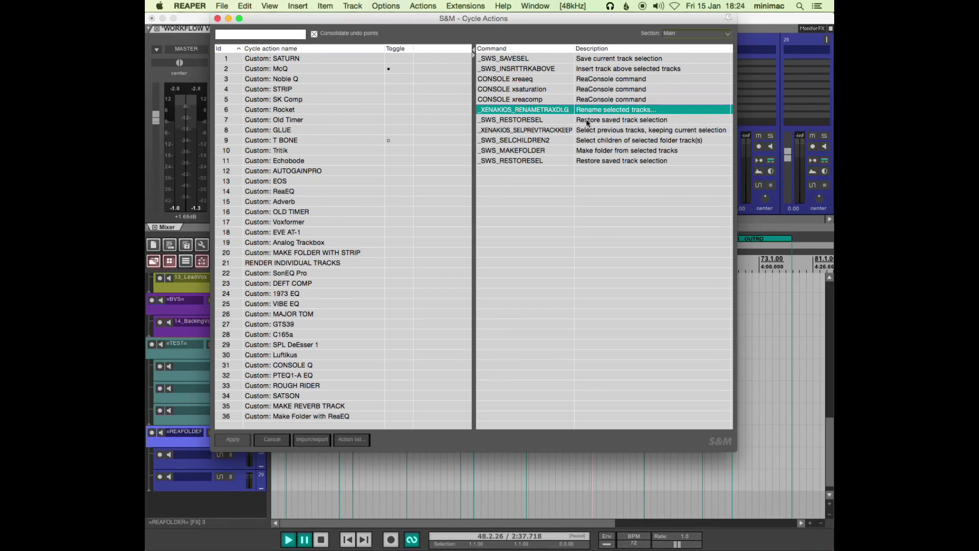
pyautogui.click(588, 121)
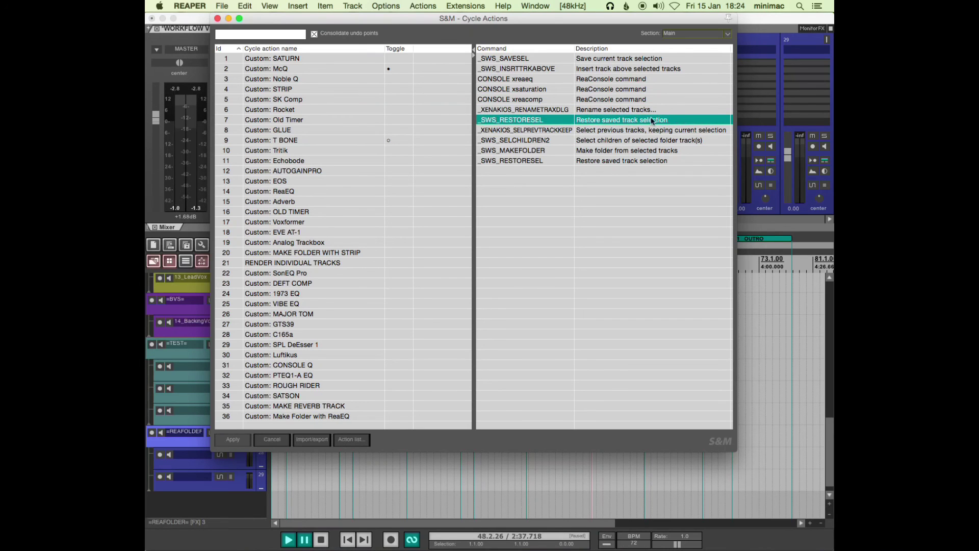
# Move the Cycle Actions editor aside and select tracks 24 to 26 in the mixer.
pyautogui.moveTo(628, 22); pyautogui.dragTo(613, 195)
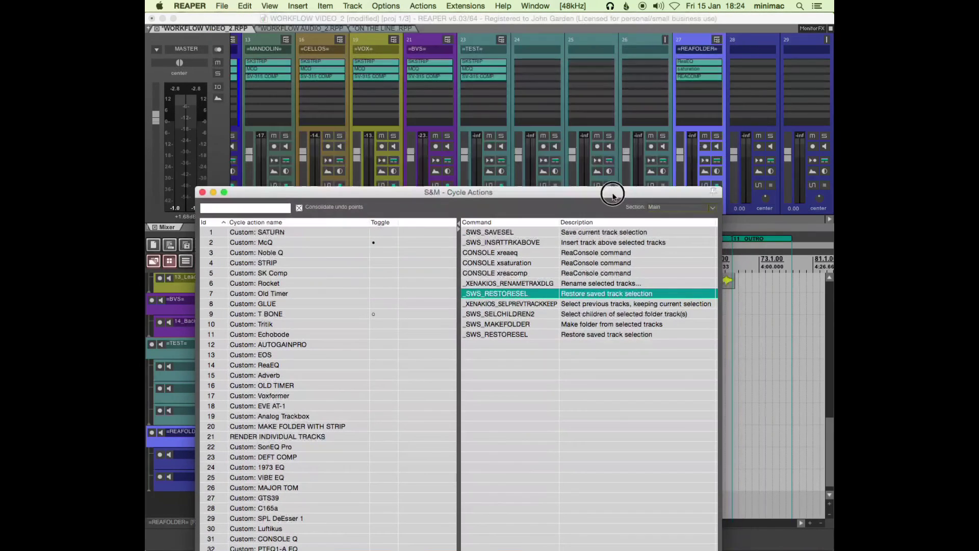
pyautogui.click(643, 42)
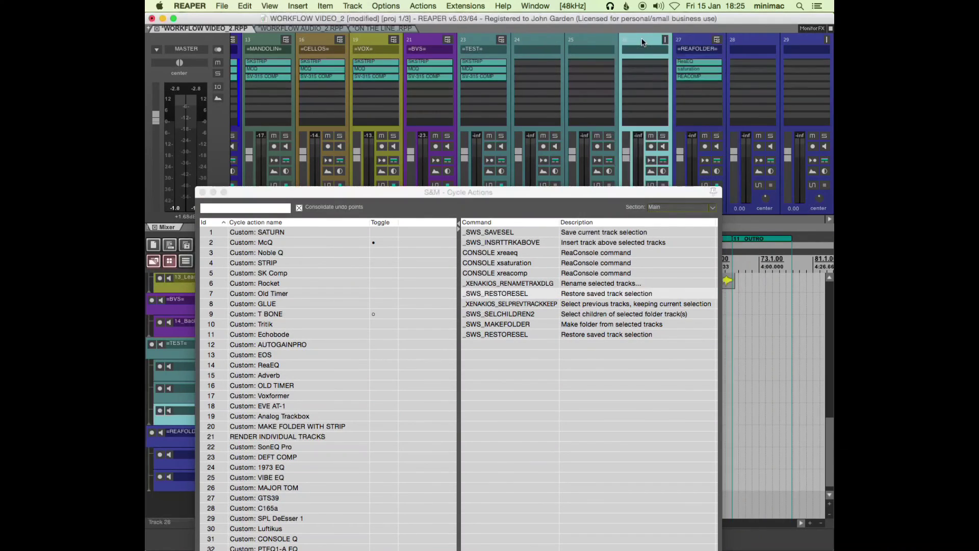
pyautogui.click(602, 43)
pyautogui.click(551, 43)
pyautogui.keyDown('shift'); pyautogui.click(635, 38); pyautogui.keyUp('shift')
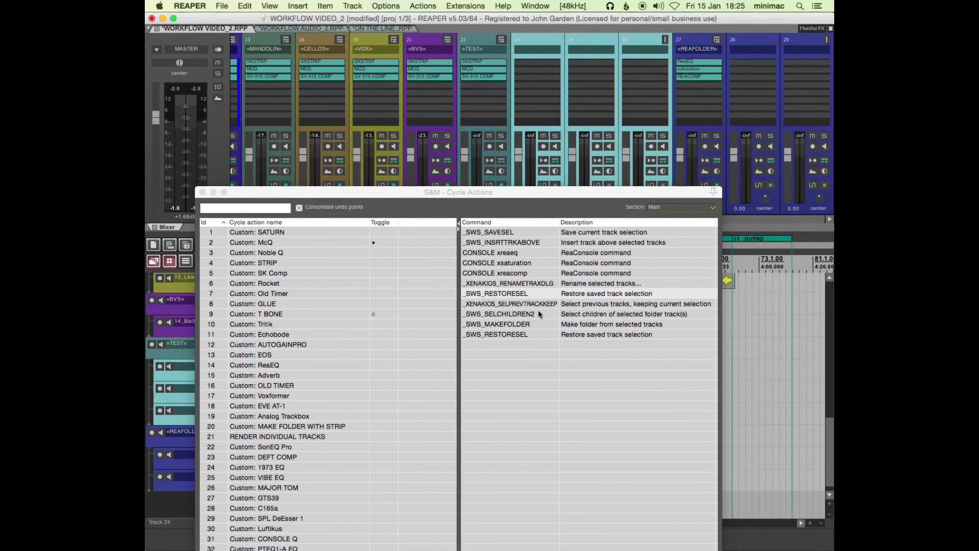
# Review the Select previous tracks, Select children and Make folder steps of the action.
pyautogui.click(573, 305)
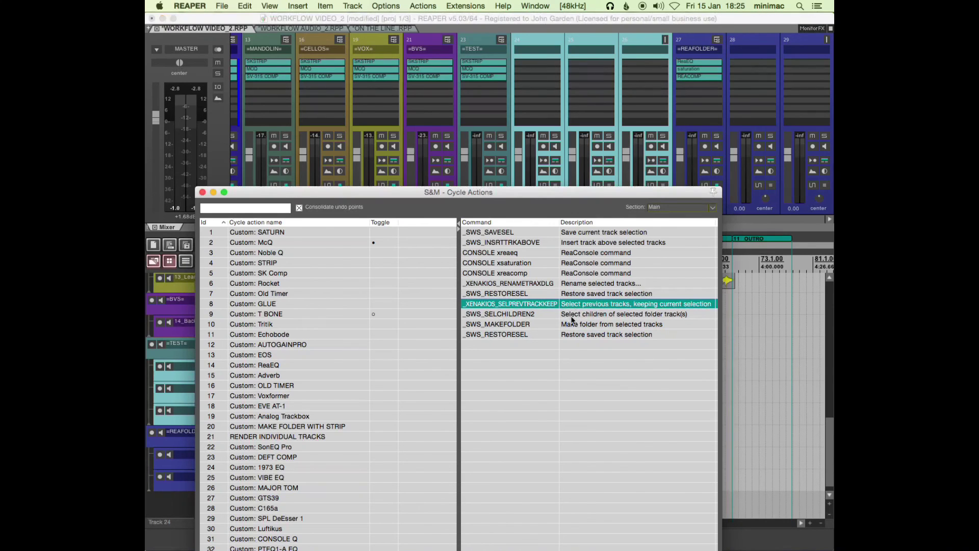
pyautogui.click(572, 315)
pyautogui.click(572, 326)
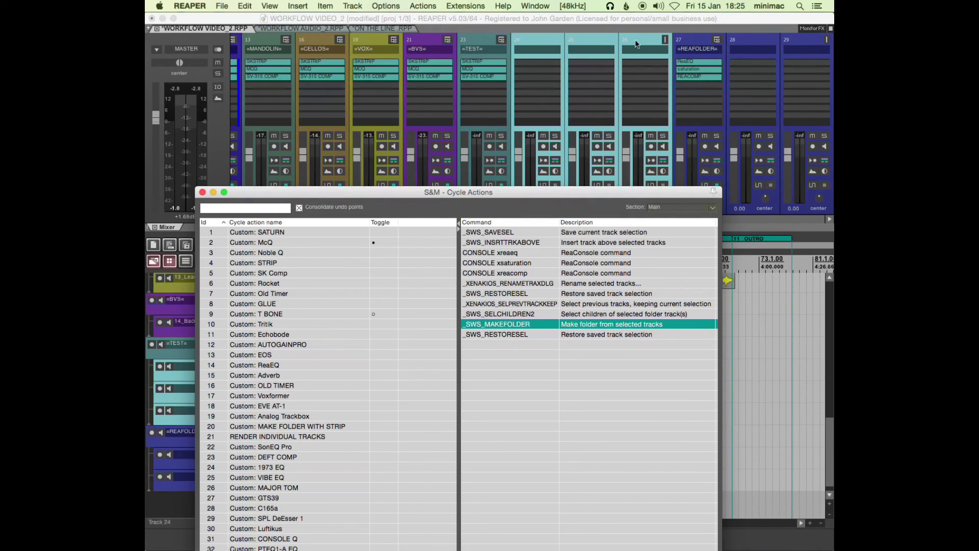
pyautogui.click(588, 305)
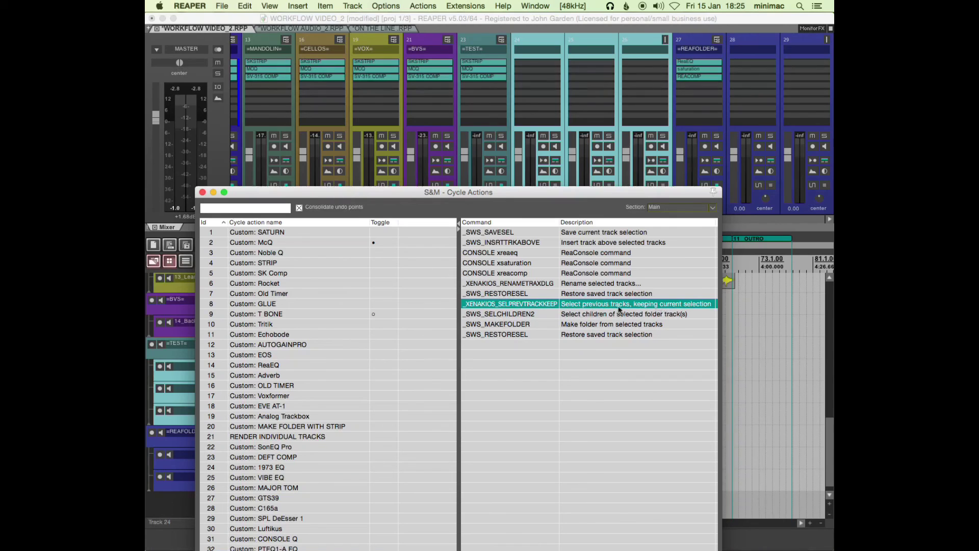
pyautogui.click(599, 314)
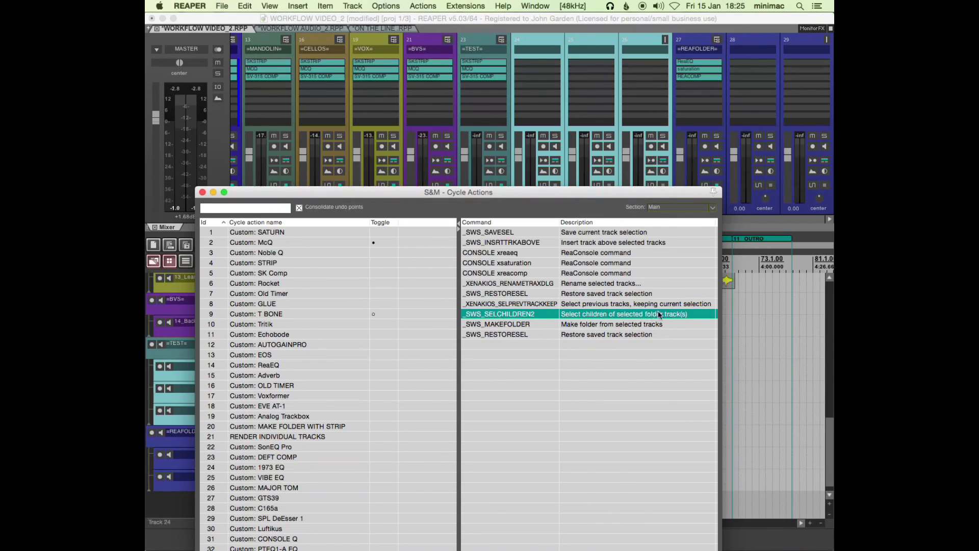
pyautogui.click(578, 329)
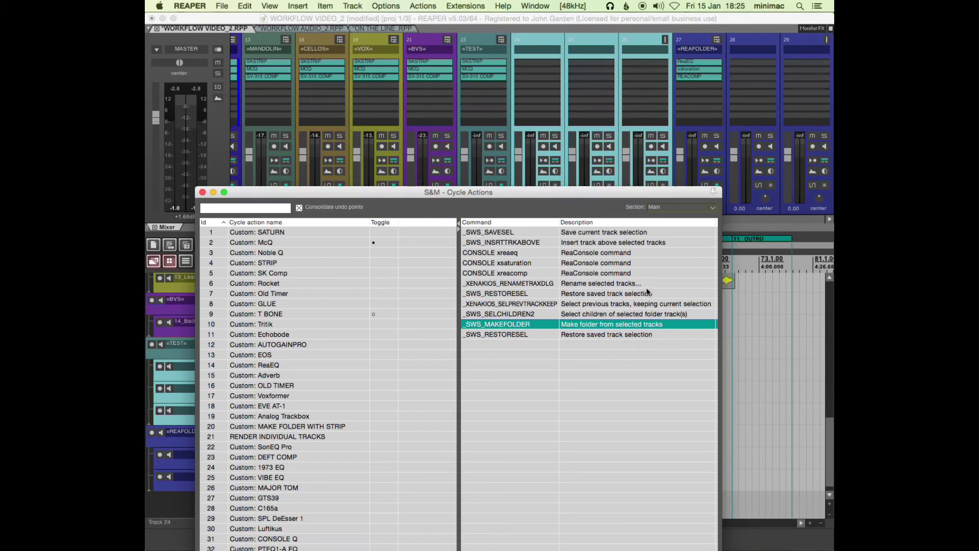
# Reposition the editor and review the select-previous, select-children and make-folder steps again.
pyautogui.moveTo(437, 197); pyautogui.dragTo(486, 159)
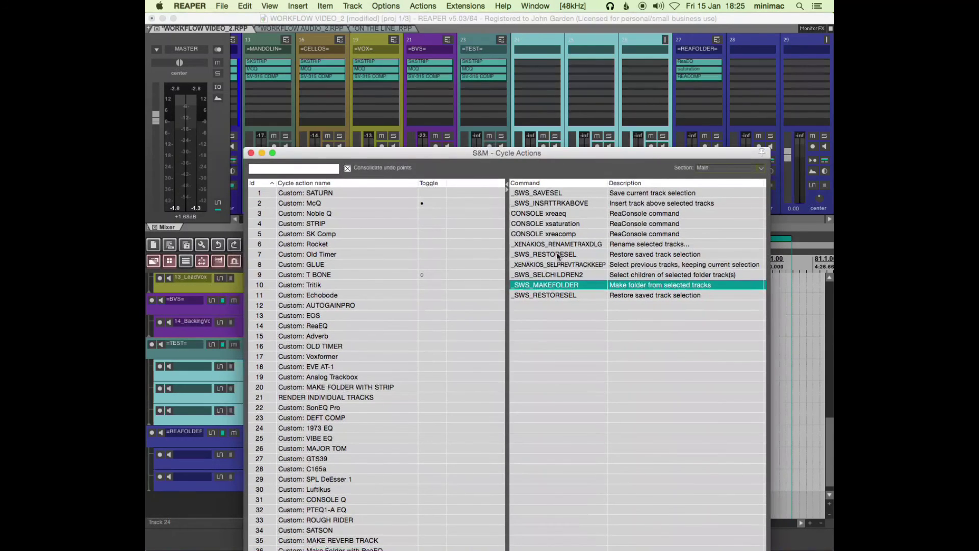
pyautogui.click(623, 264)
pyautogui.click(626, 277)
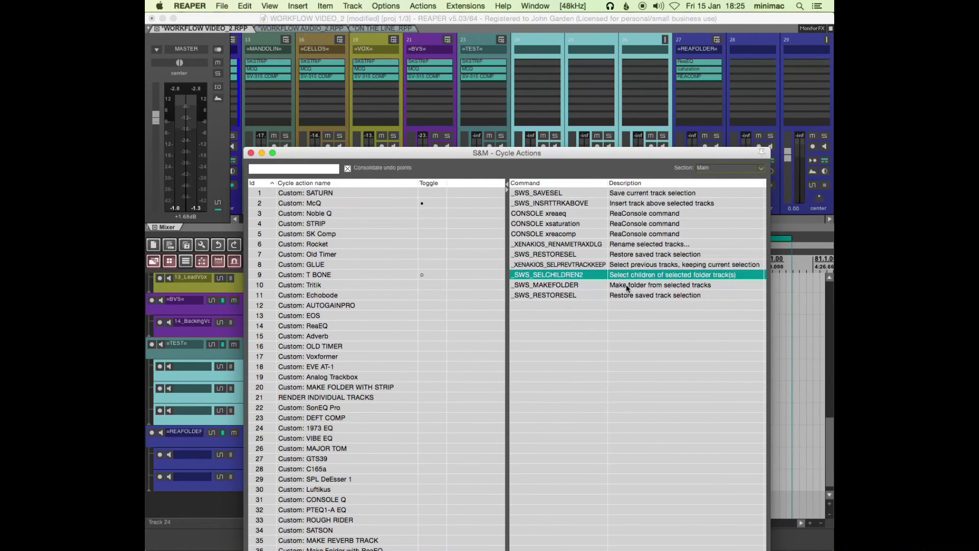
pyautogui.click(625, 286)
pyautogui.click(623, 263)
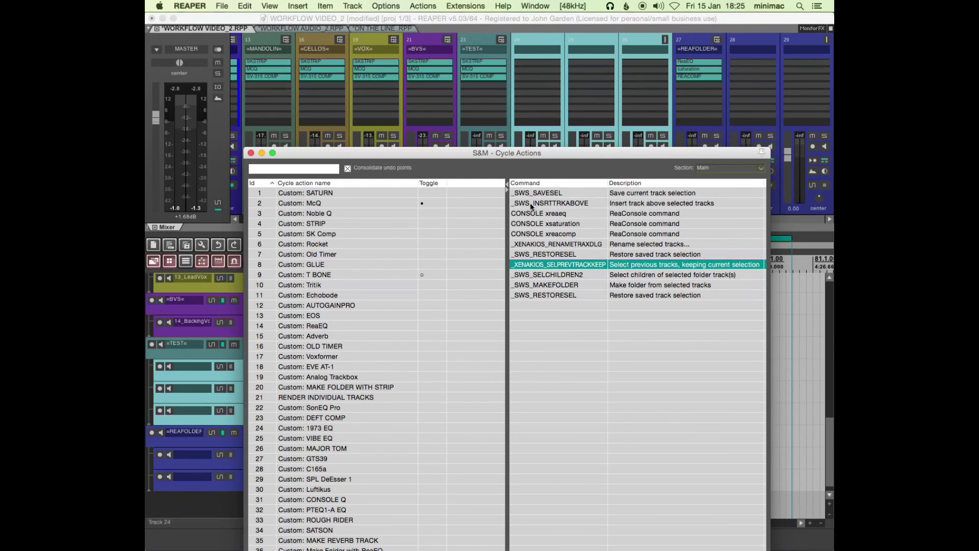
pyautogui.moveTo(482, 158); pyautogui.dragTo(465, 161)
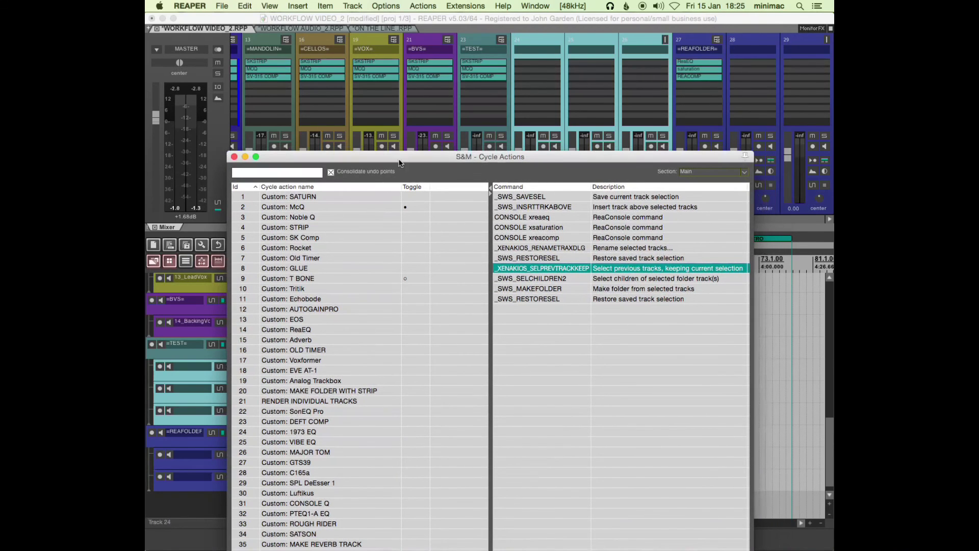
# Close the Cycle Actions editor and select only the =TEST= track 23.
pyautogui.click(235, 157)
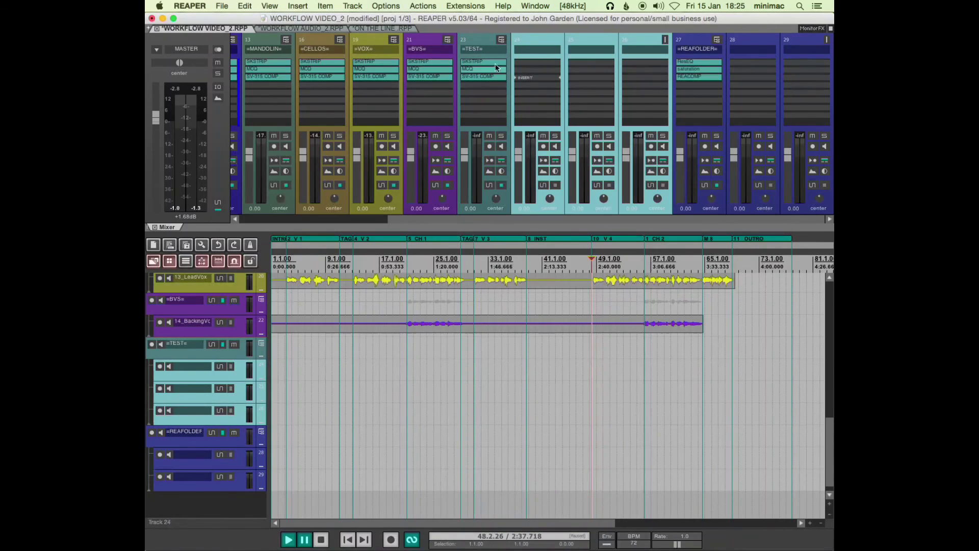
pyautogui.click(478, 45)
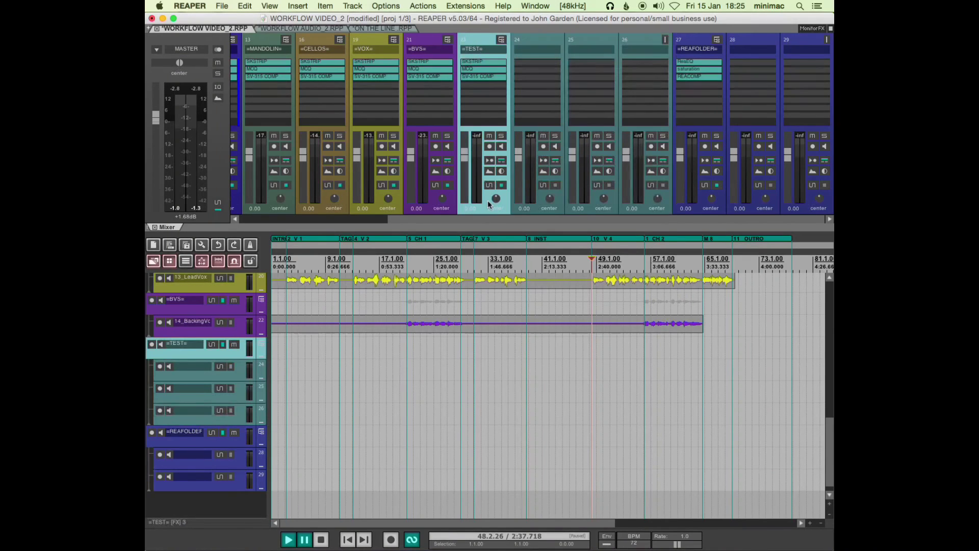